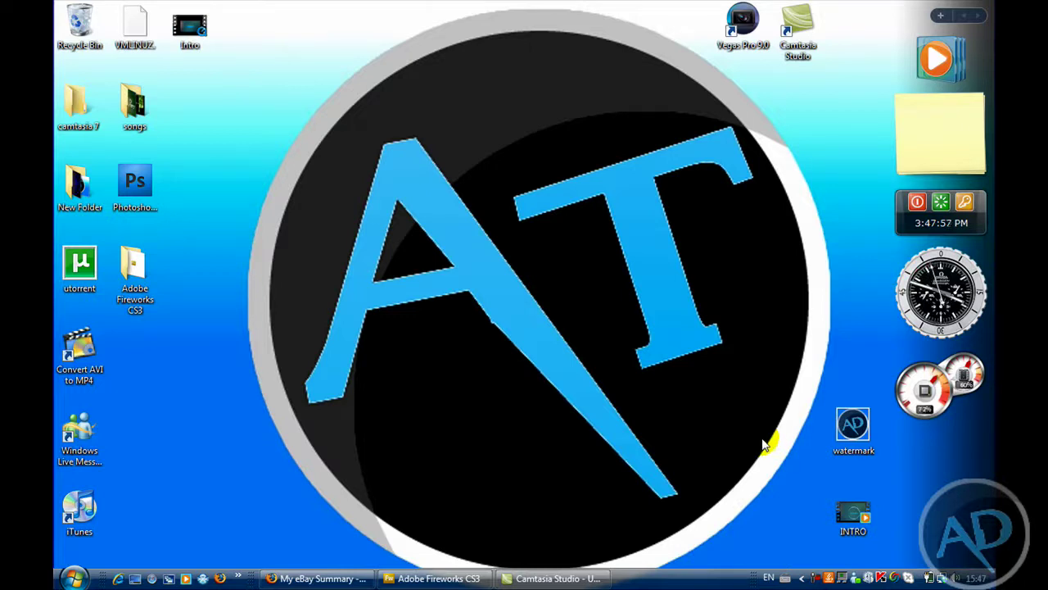
Restore the minimized Adobe Fireworks CS3 window from the taskbar
click(462, 578)
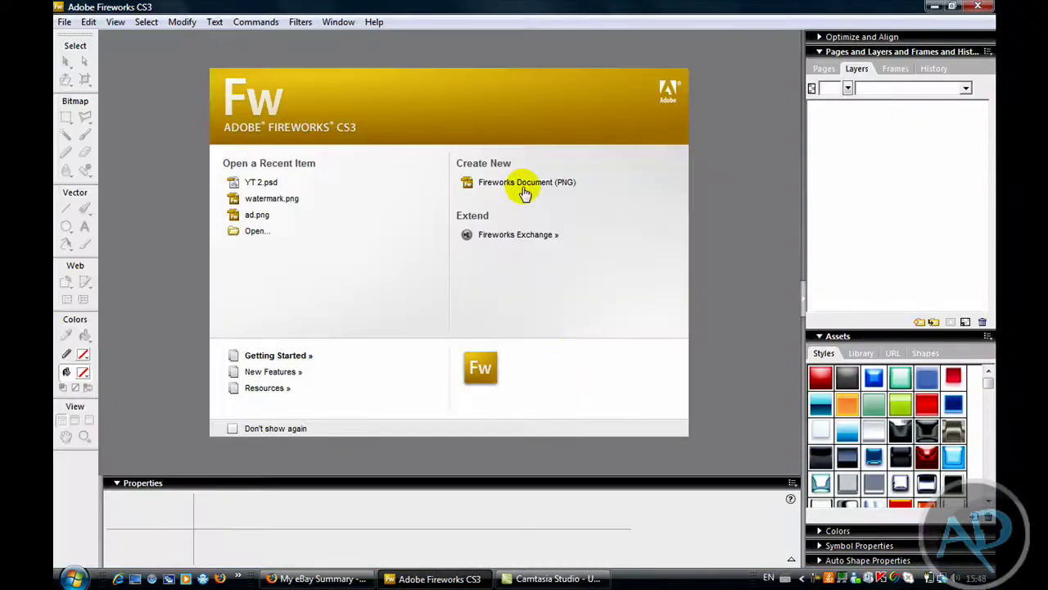
Create a new 100 x 1000 pixel PNG document with a custom black canvas
click(525, 191)
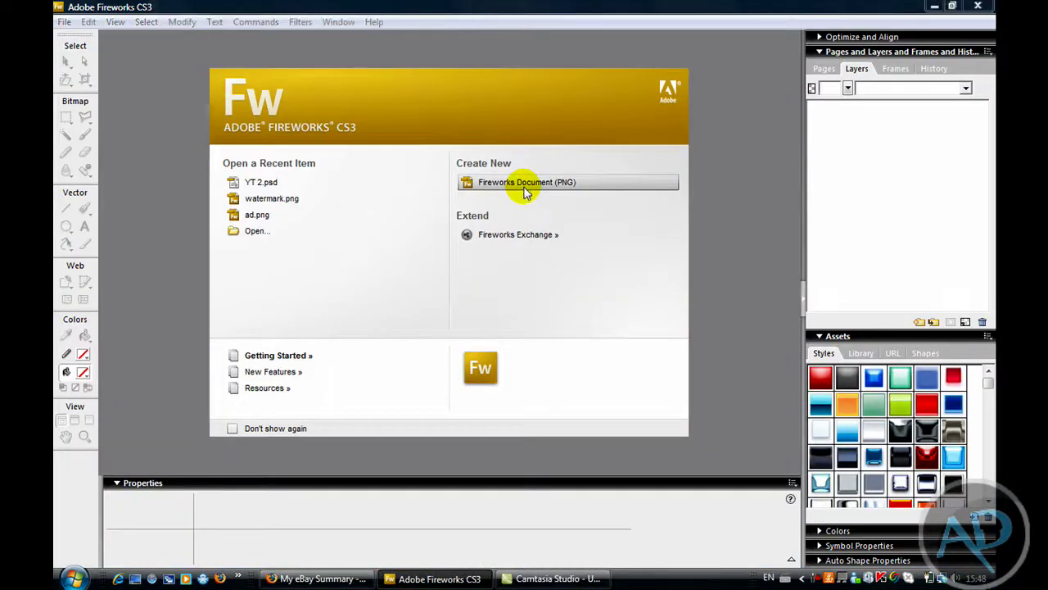
text(100)
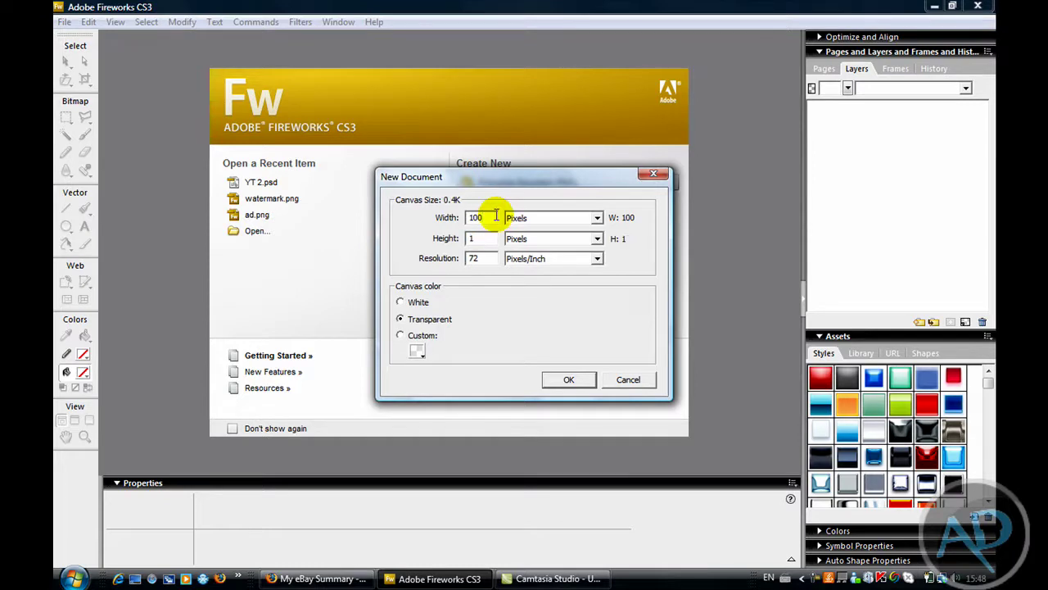
key(Tab)
text(1000)
click(400, 335)
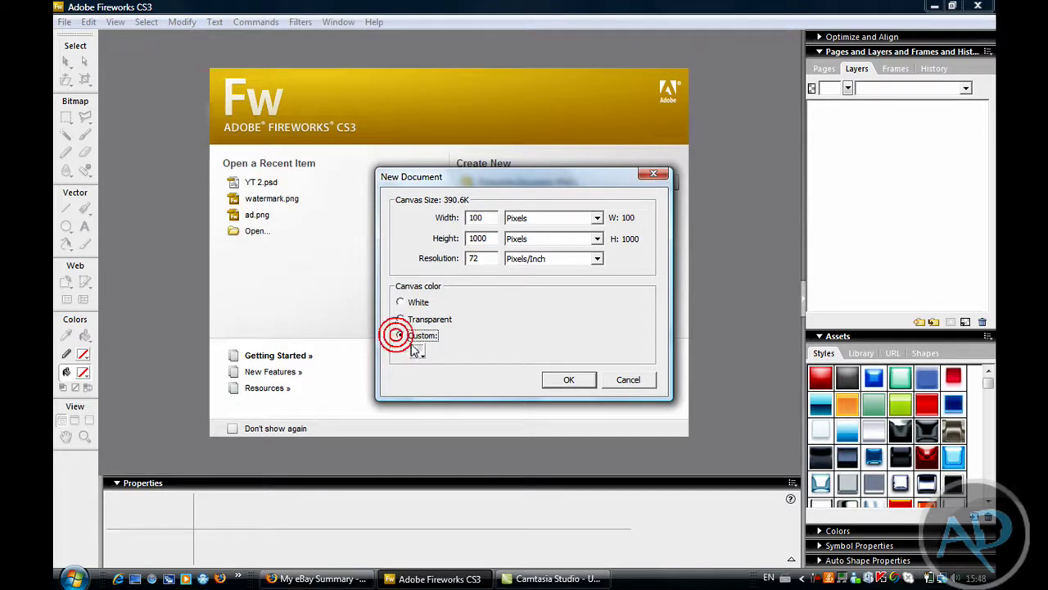
click(417, 351)
click(428, 289)
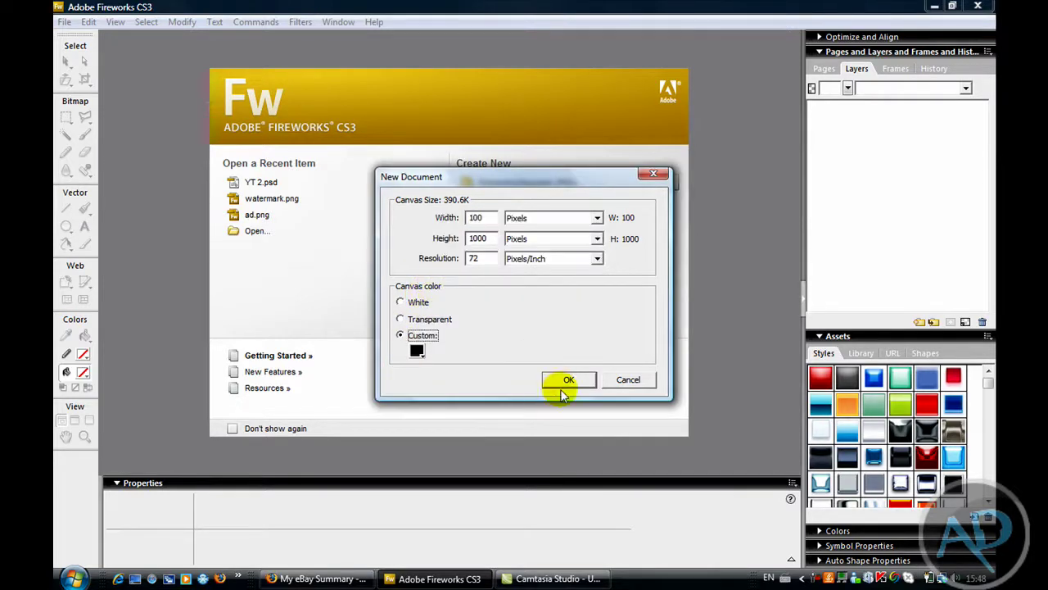
click(560, 387)
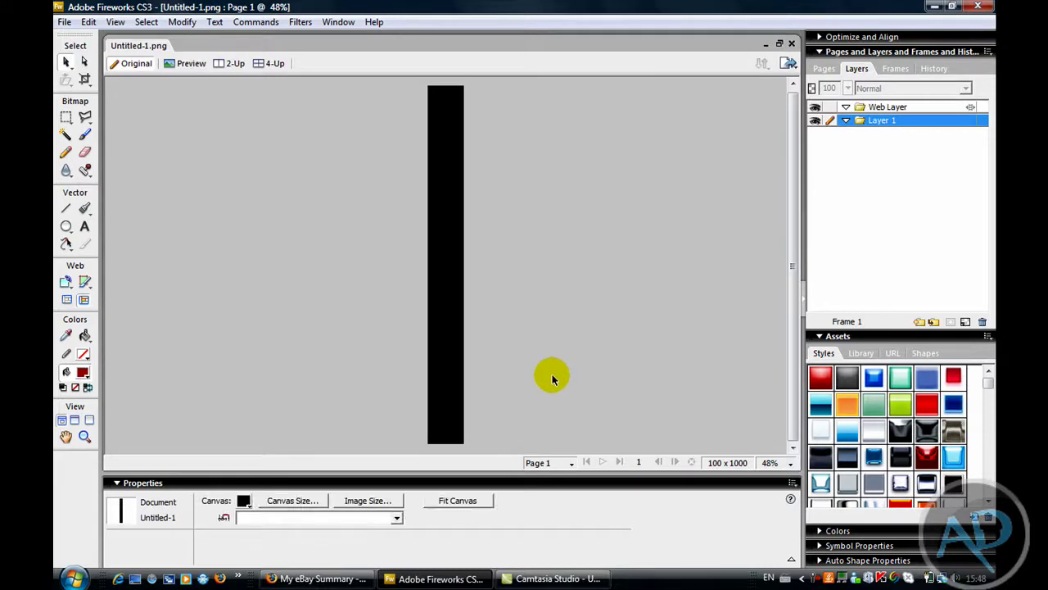
Change the canvas width to 1000 pixels and view the square canvas at 50%
click(316, 499)
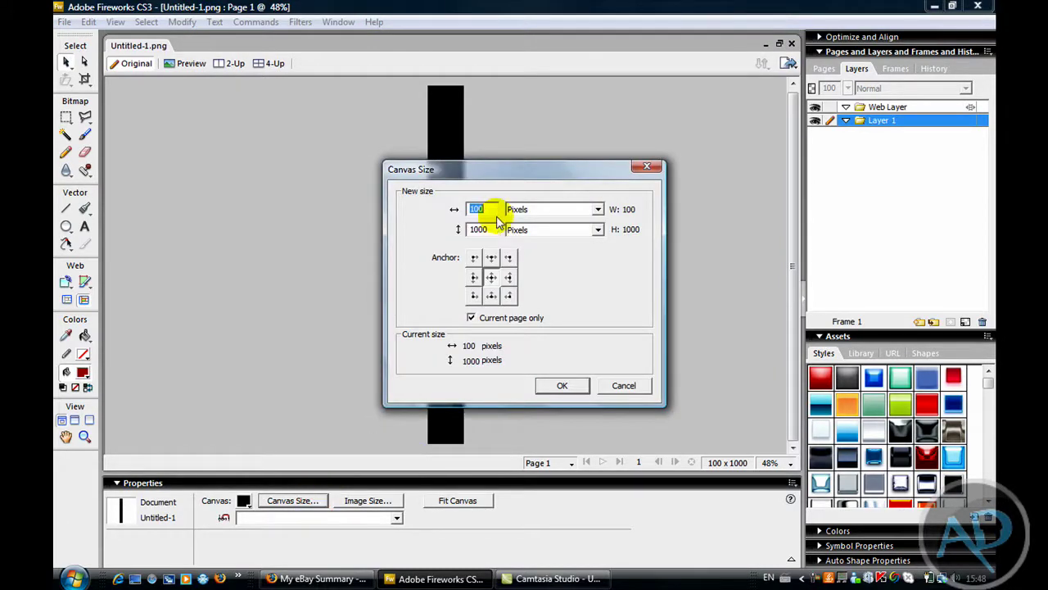
key(Return)
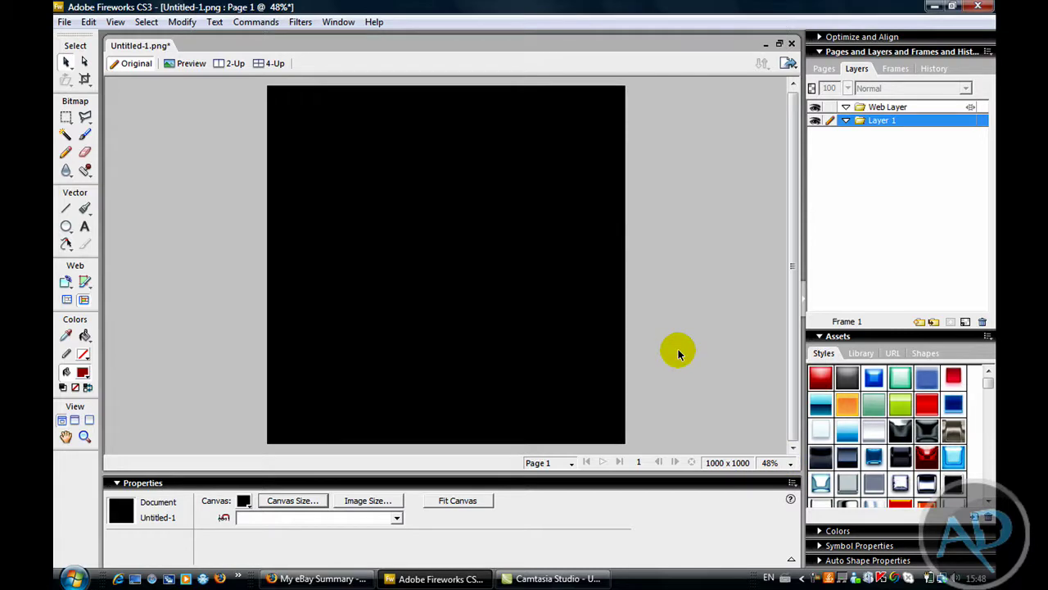
key(ctrl+minus)
key(ctrl+minus)
key(ctrl+minus)
key(ctrl+minus)
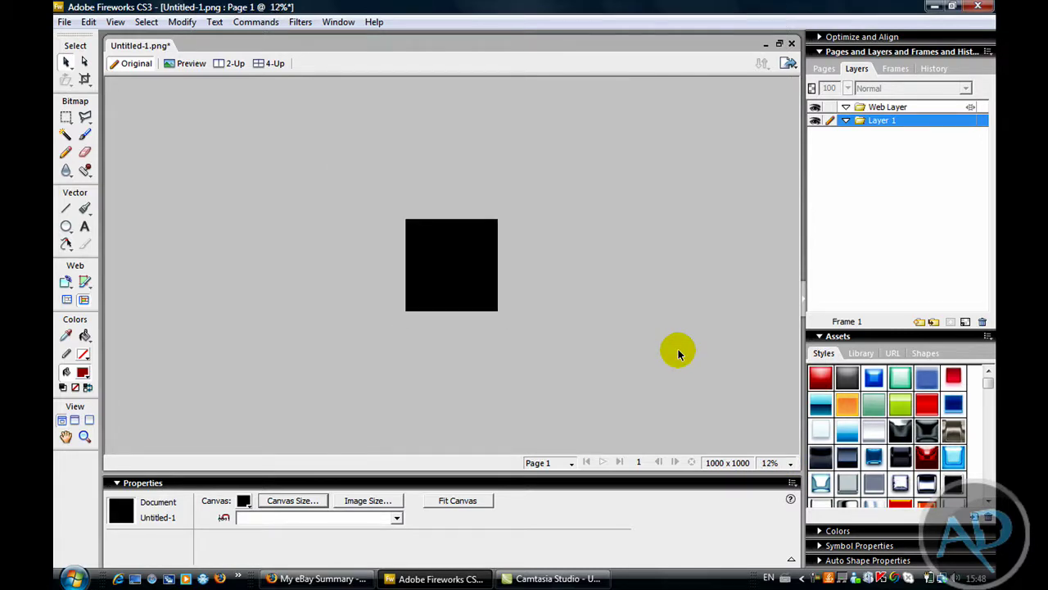
key(ctrl+equal)
key(ctrl+equal)
key(ctrl+equal)
key(ctrl+equal)
key(ctrl+minus)
key(ctrl+minus)
key(ctrl+equal)
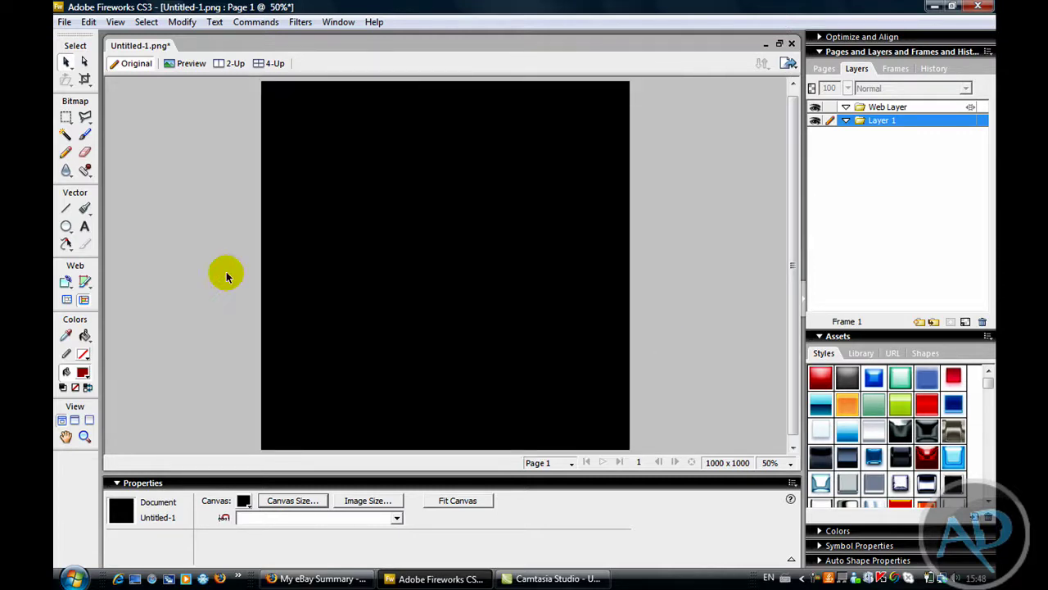
Draw a rectangle over the whole canvas and size it 1000 x 1000
click(68, 223)
click(82, 241)
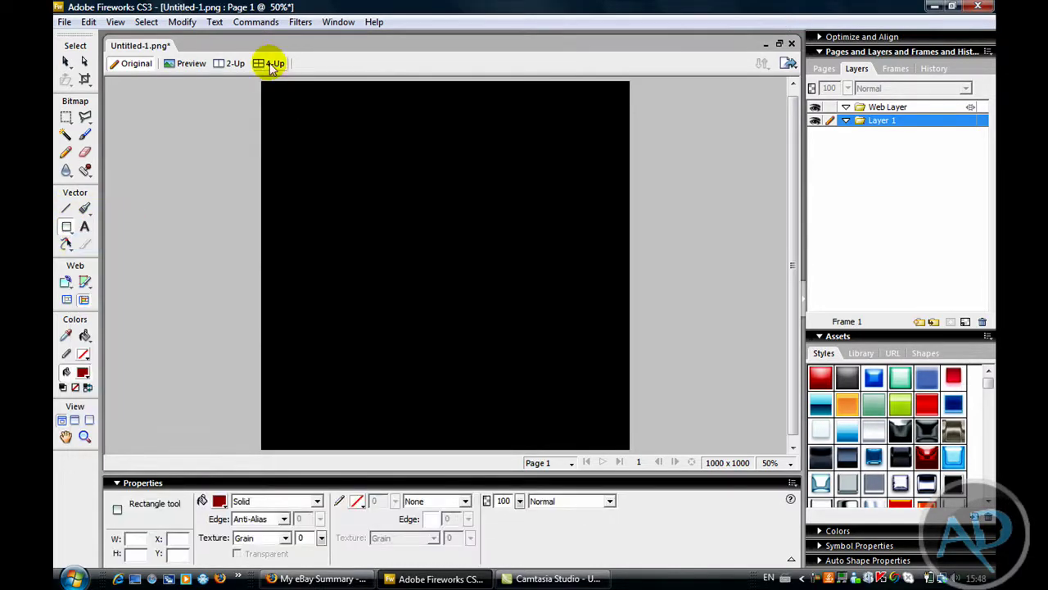
drag(261, 80, 637, 452)
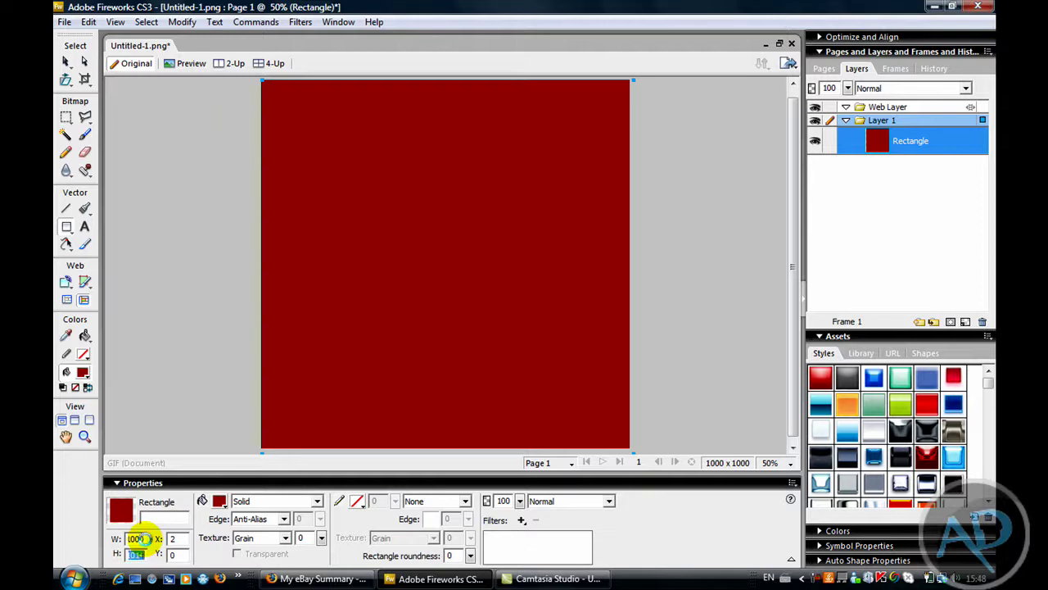
text(1)
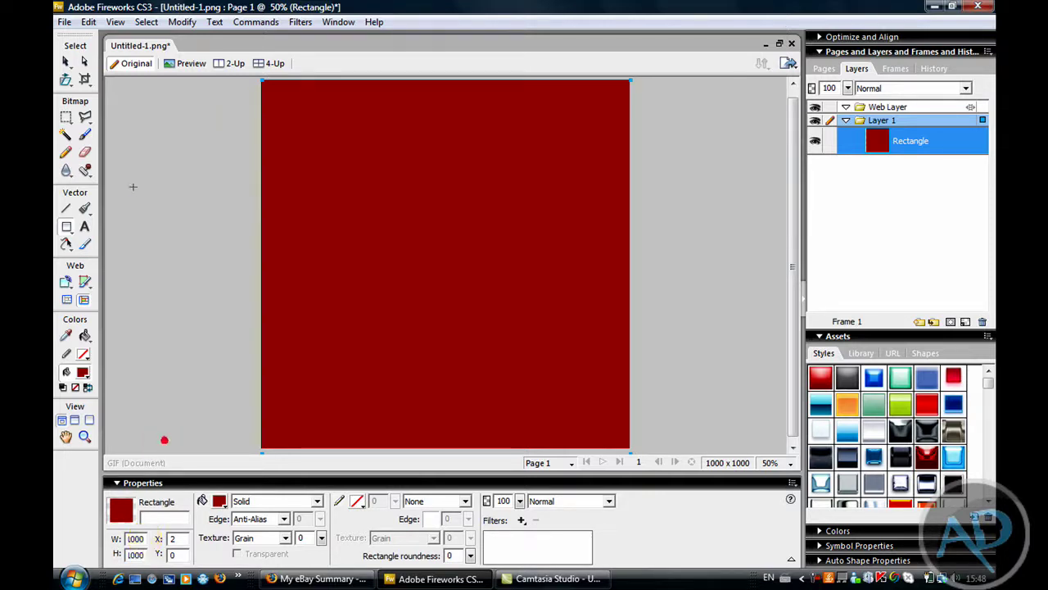
Reselect the red rectangle and enlarge the Assets panel to show more styles
click(65, 63)
click(147, 191)
click(333, 216)
drag(862, 337, 873, 235)
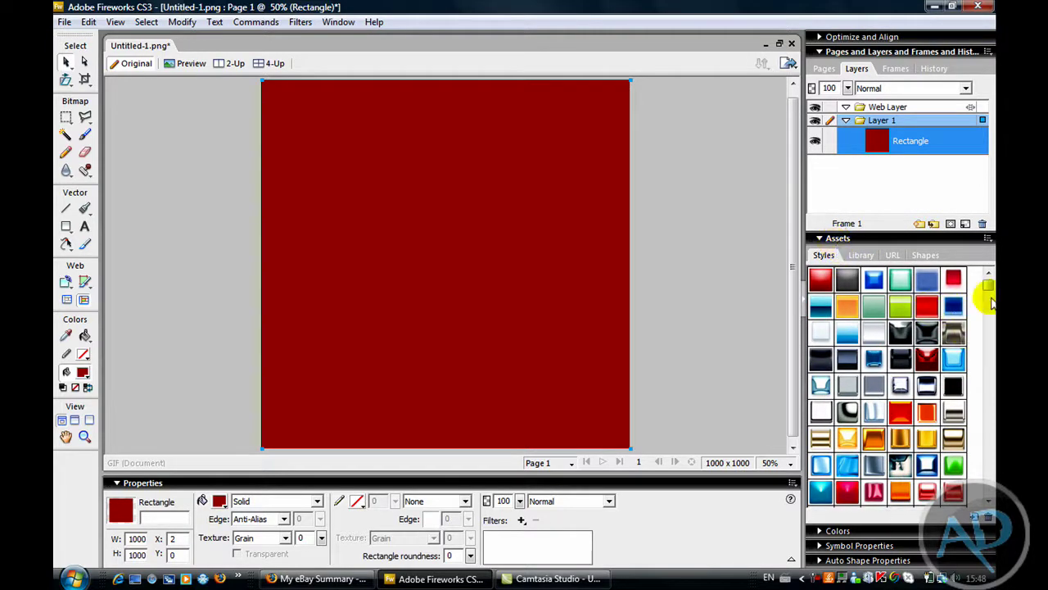
Apply a dark textured chrome style from Assets > Styles to the background rectangle
drag(989, 295, 988, 327)
click(954, 420)
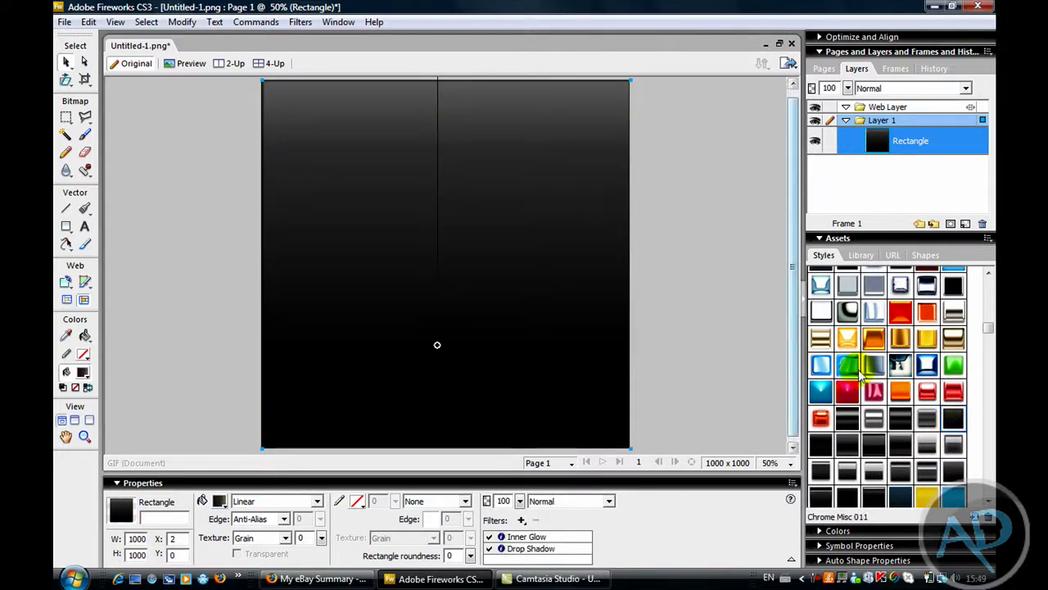
click(724, 350)
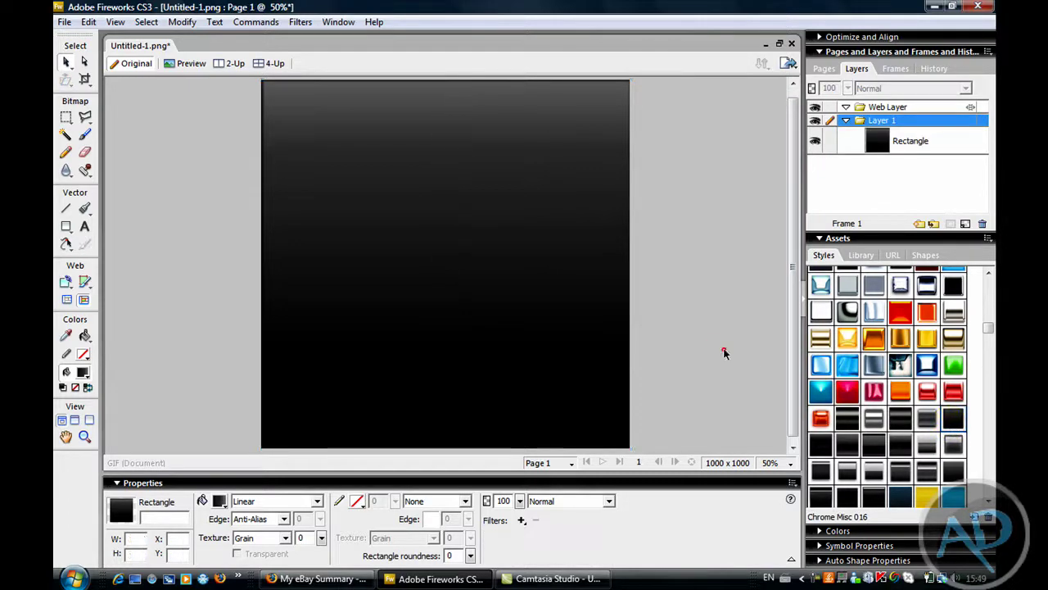
click(437, 343)
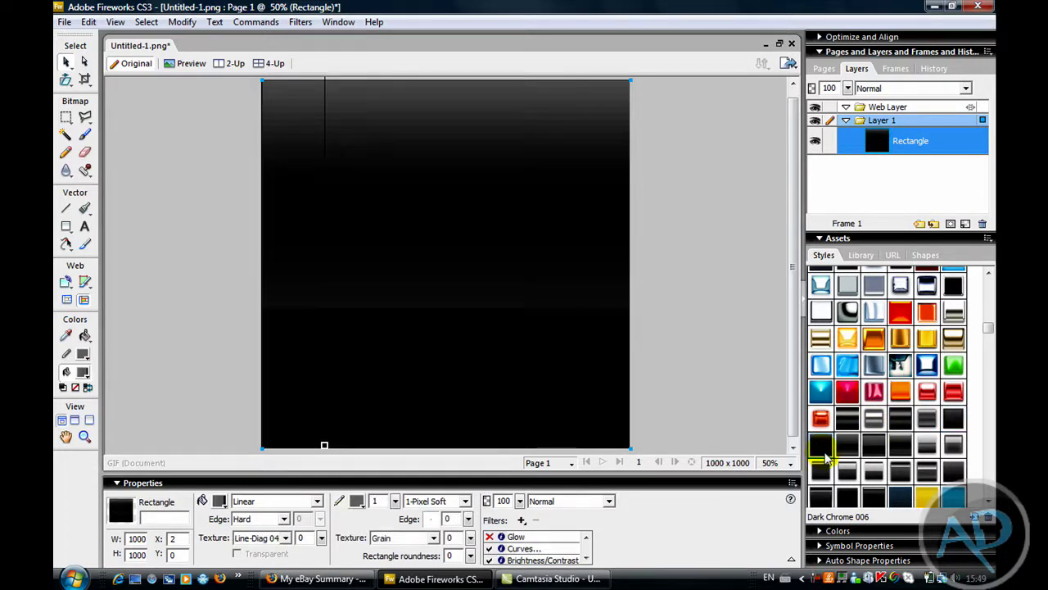
click(954, 464)
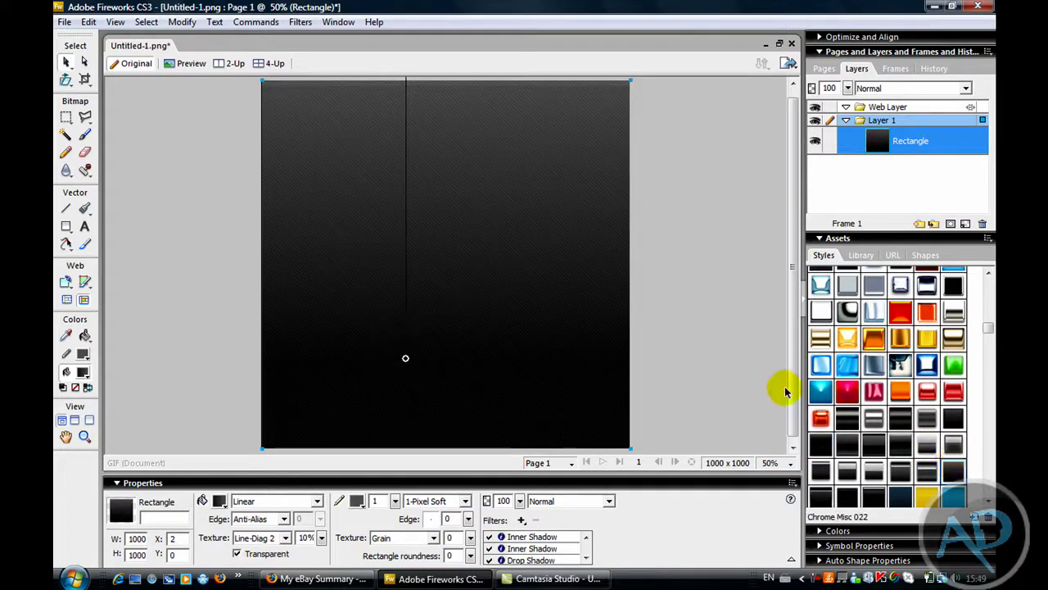
Deselect the background and draw a text box across the canvas
click(222, 234)
click(85, 227)
drag(268, 152, 582, 334)
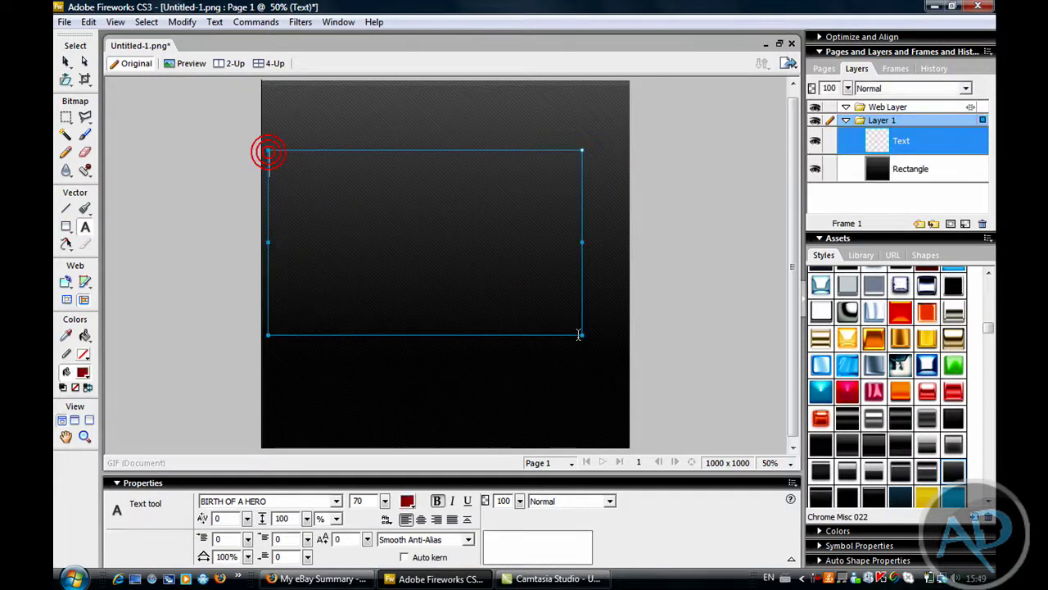
Set the font size to 200 and discard the empty text box
click(375, 501)
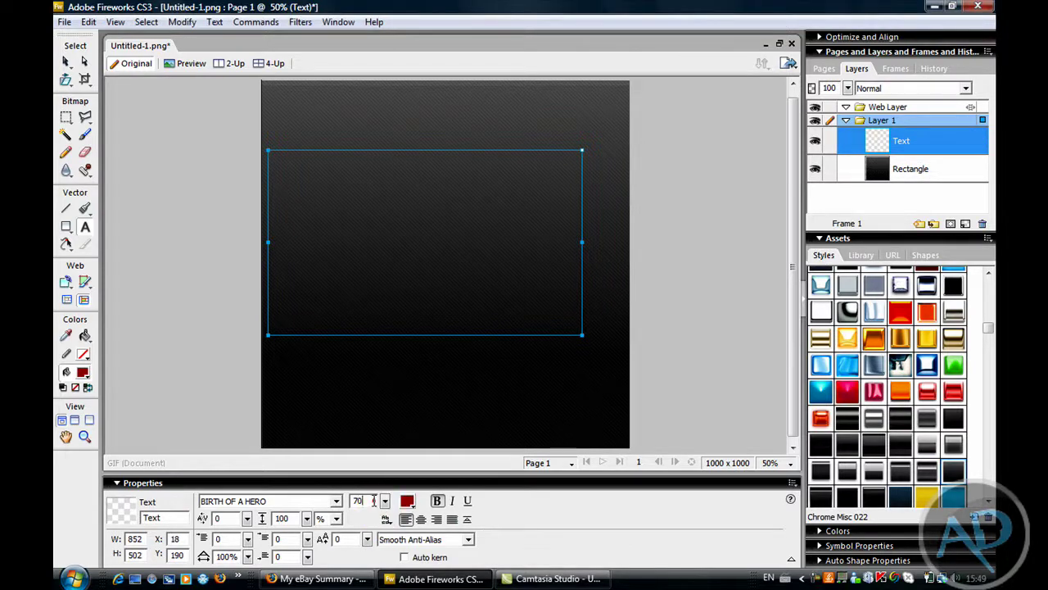
text(200)
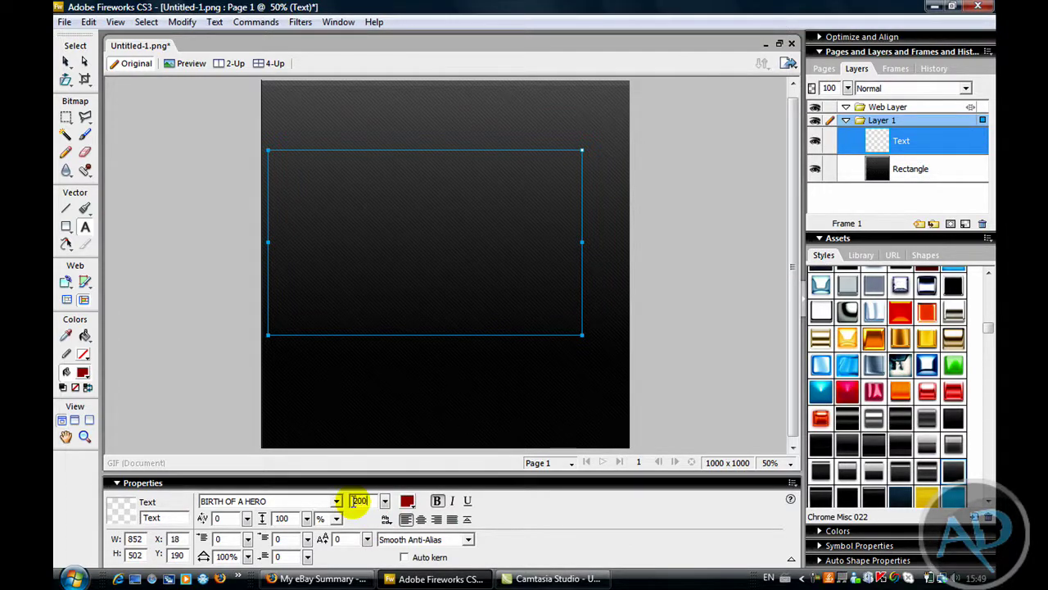
click(65, 62)
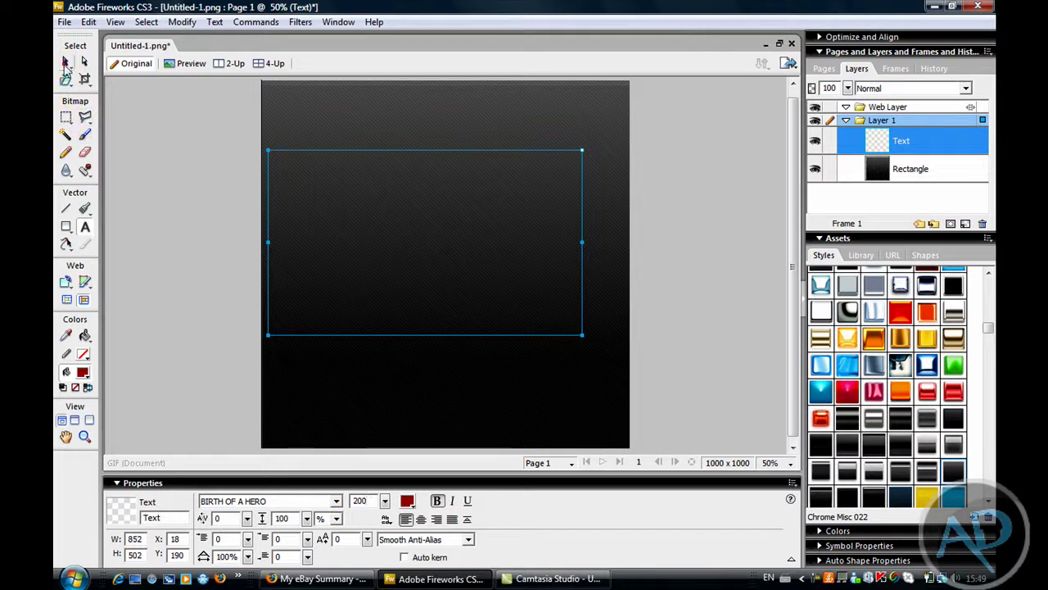
click(153, 192)
Type 'ADcomp' and 'help' on two lines in a new text box, then shift it left
click(85, 227)
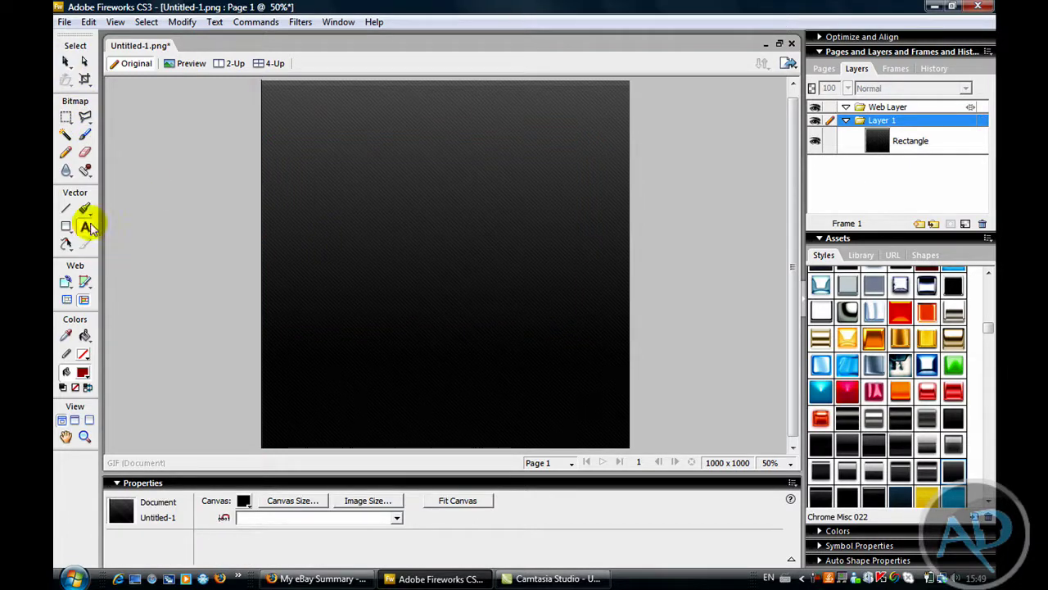
drag(314, 169, 548, 279)
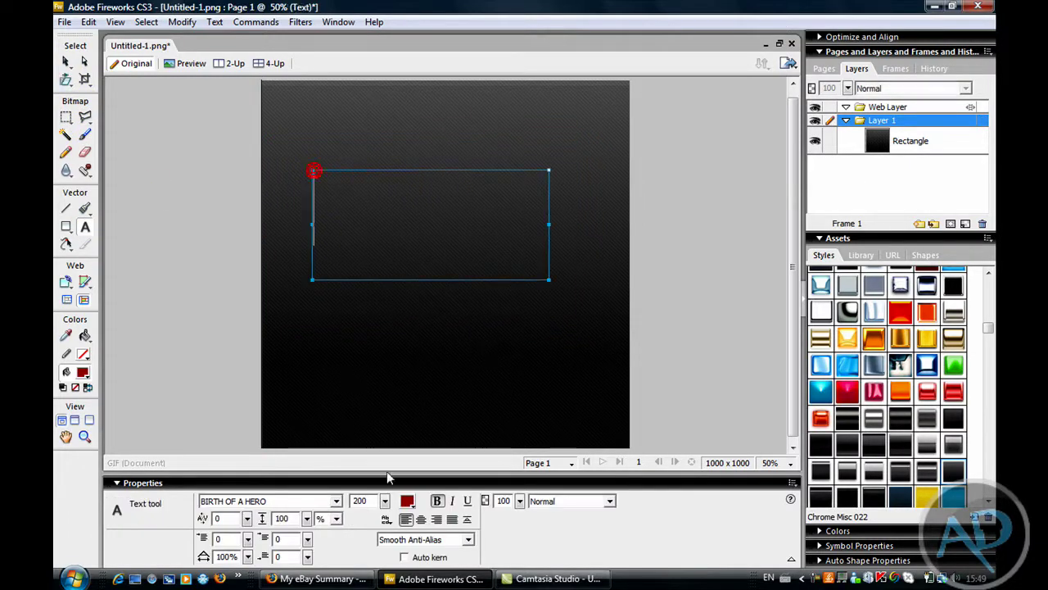
text(AD)
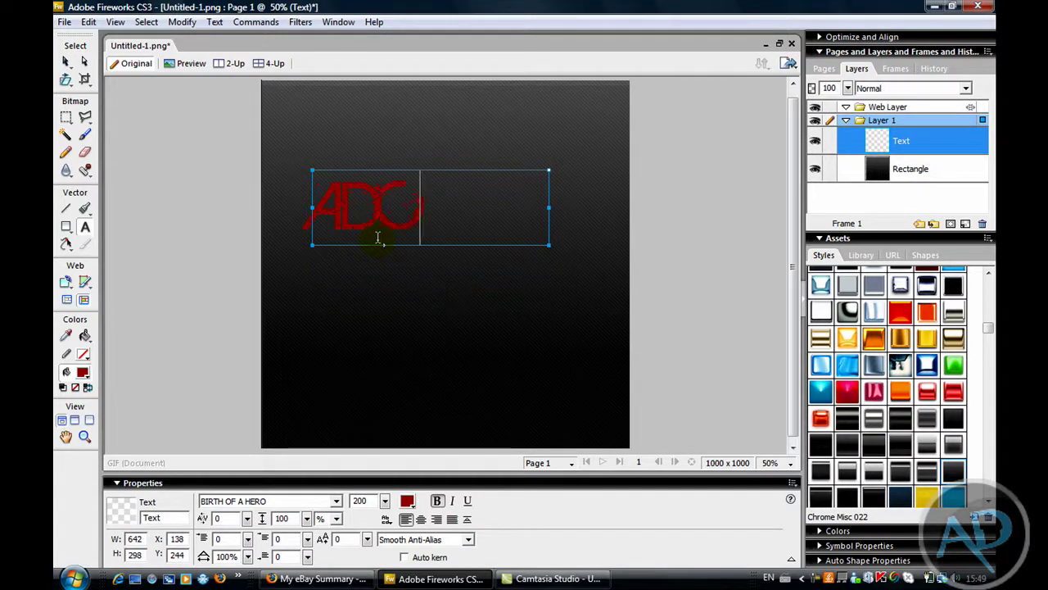
text(com)
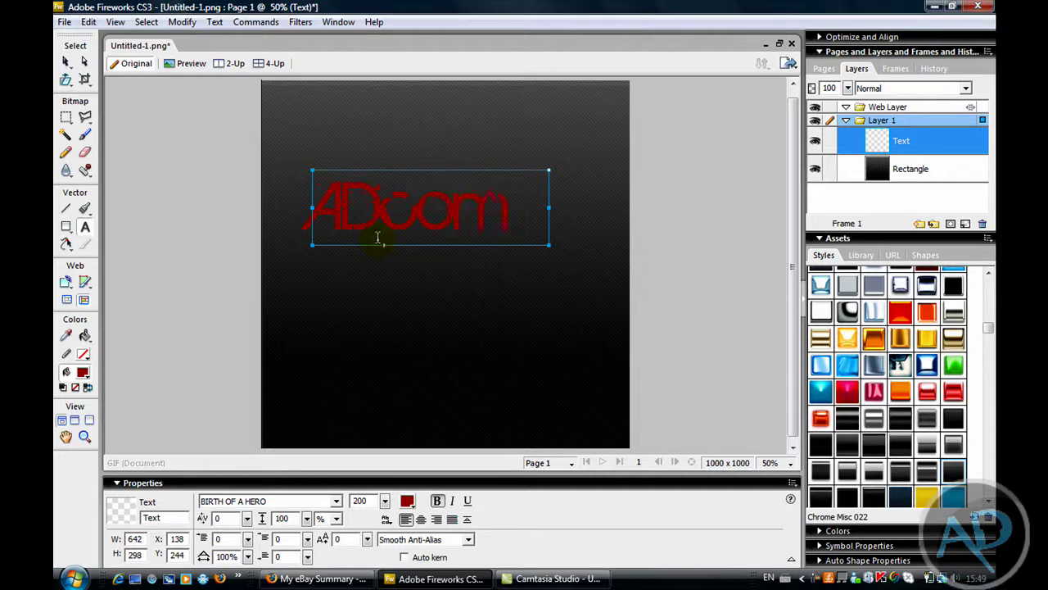
text(p)
key(Return)
text(he)
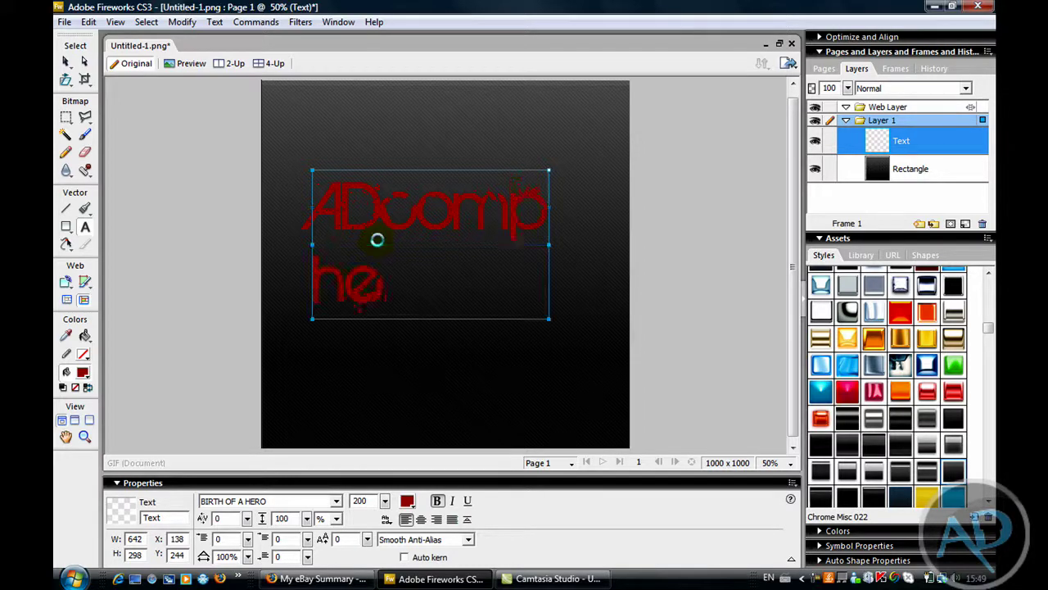
text(lp)
click(65, 64)
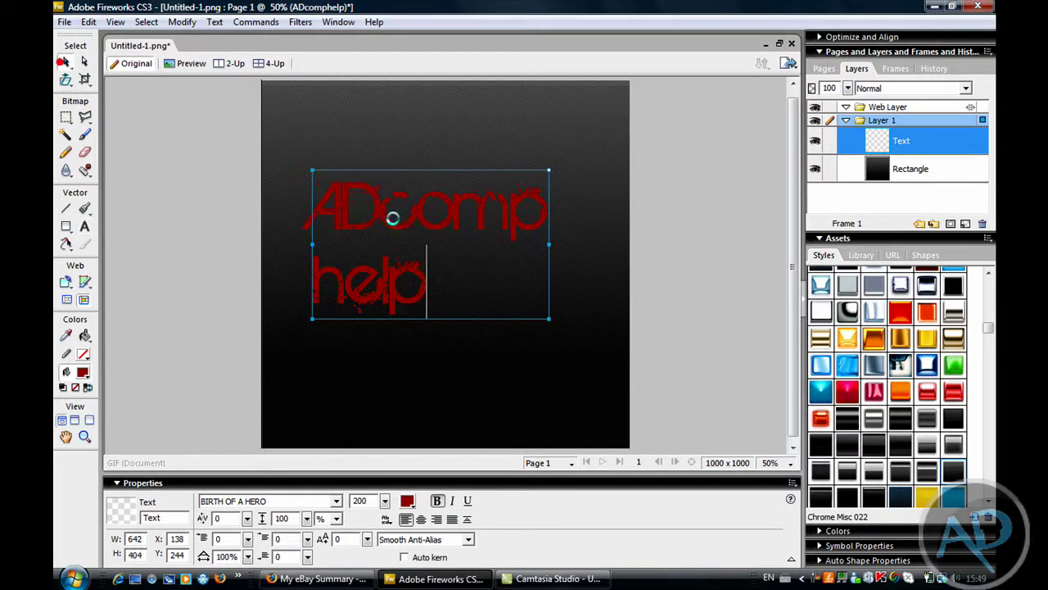
drag(392, 226, 356, 227)
Widen the text onto one line, move it lower, and set the font to Resident Evil
drag(512, 248, 690, 229)
drag(481, 228, 480, 252)
click(336, 501)
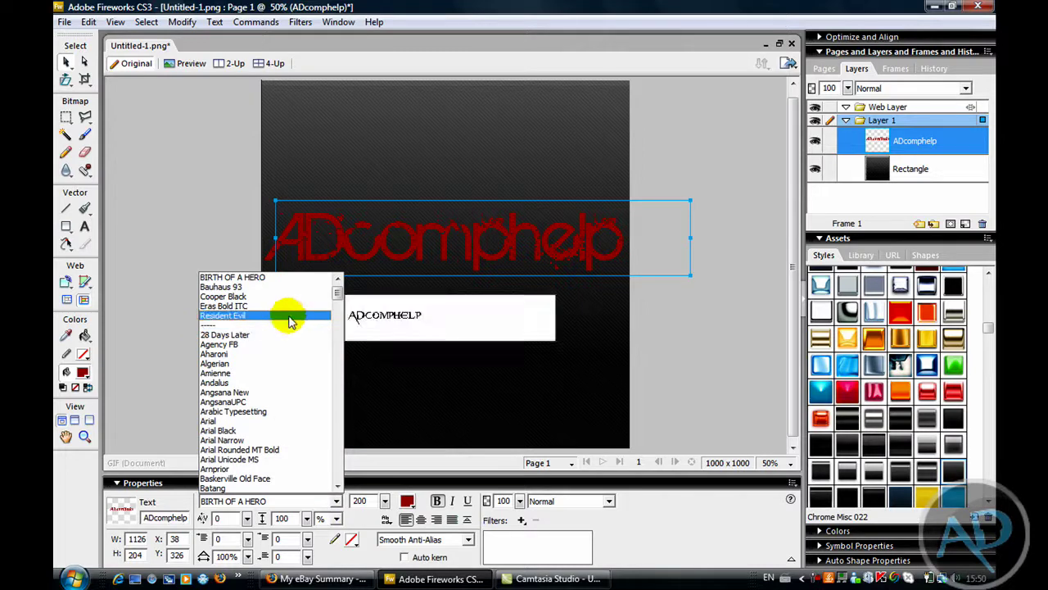
click(289, 319)
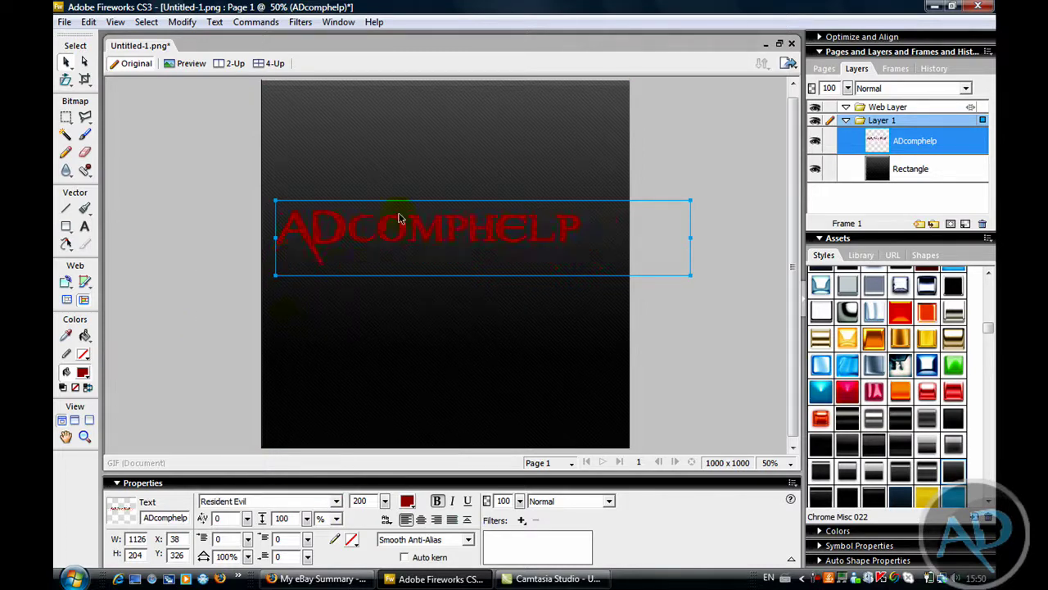
drag(401, 227, 411, 238)
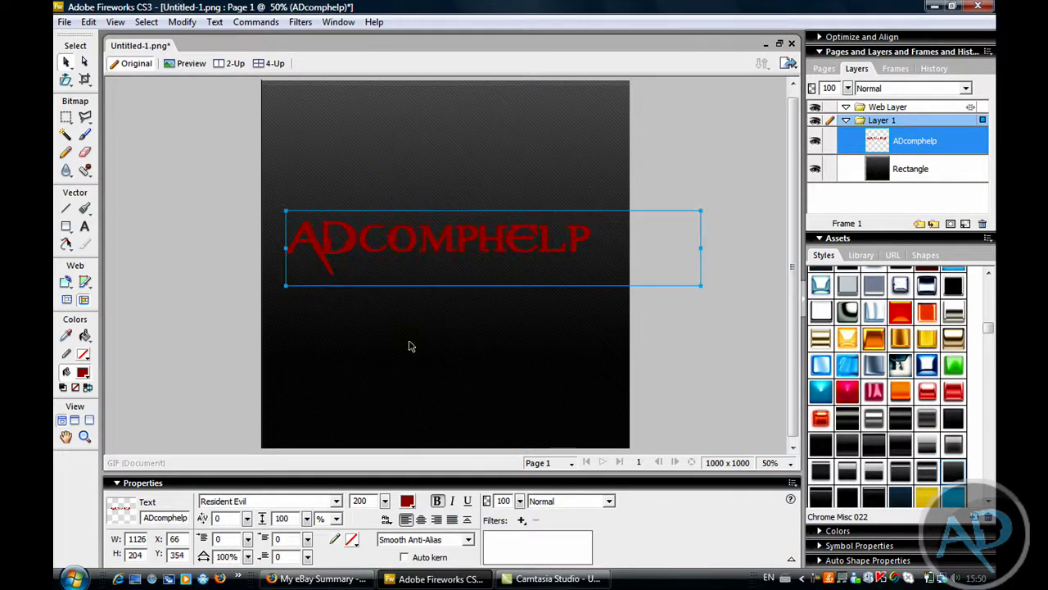
Give the ADcomphelp text a red #FF0000 stroke
click(348, 540)
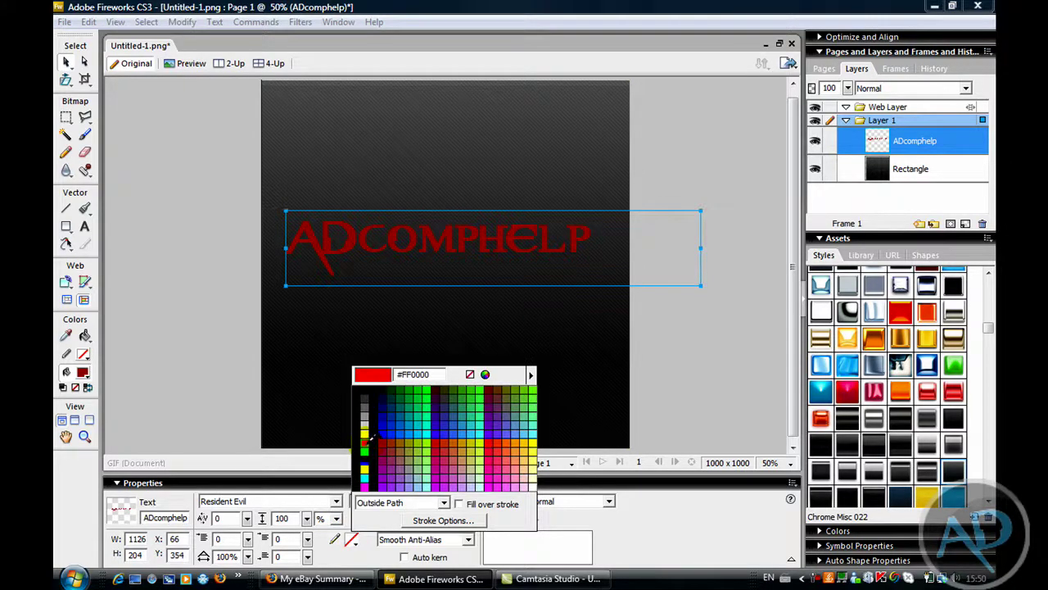
click(365, 443)
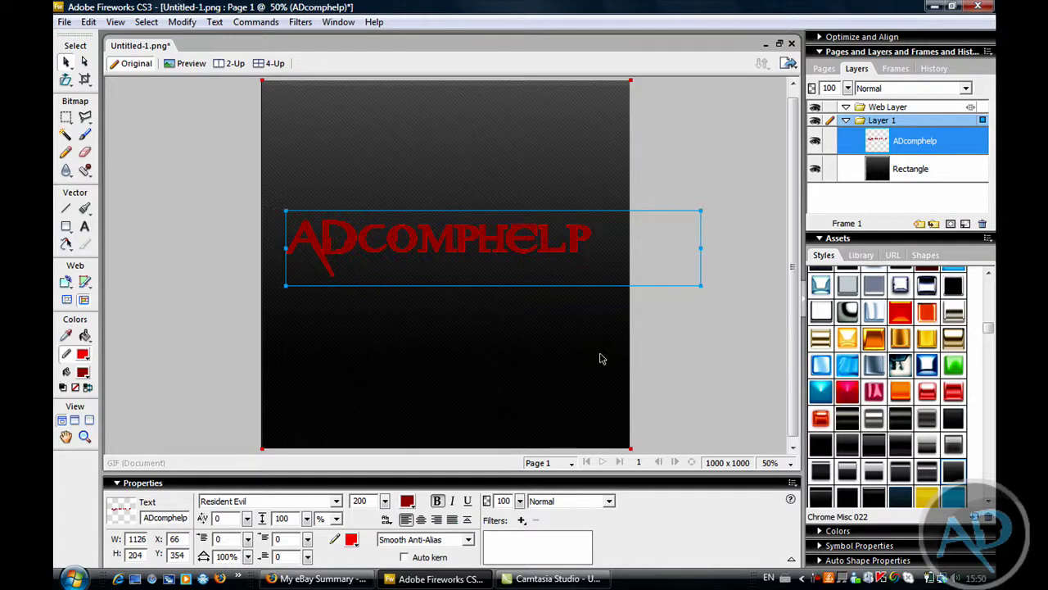
key(ctrl+equal)
key(ctrl+equal)
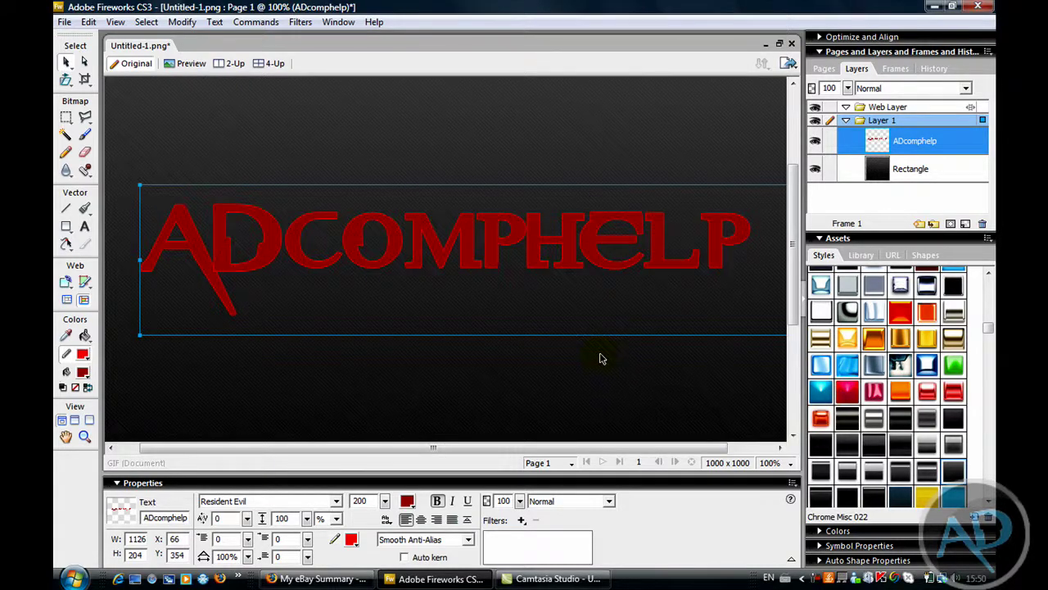
key(ctrl+minus)
key(ctrl+minus)
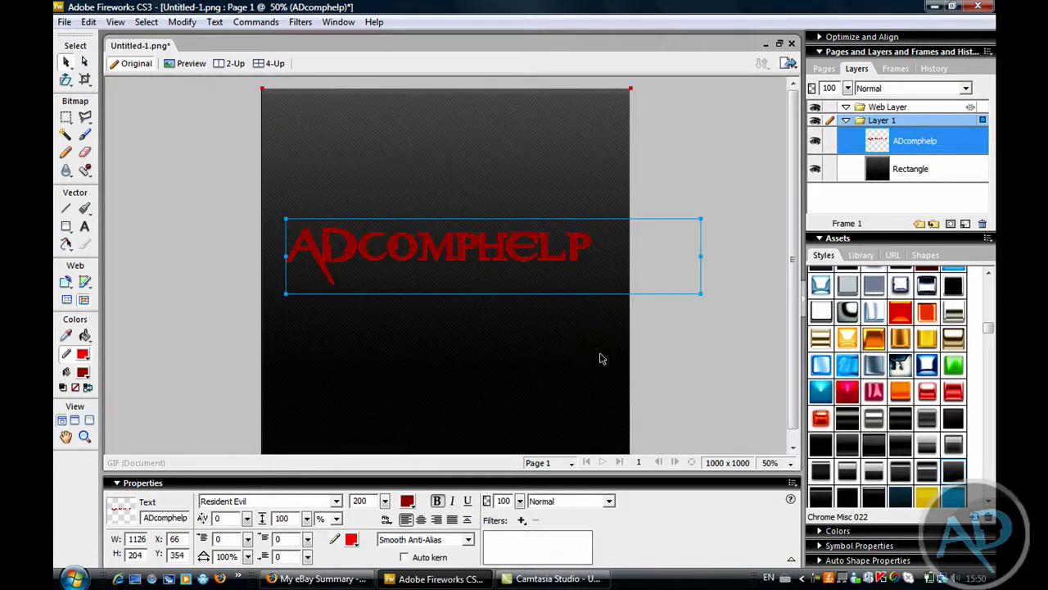
Change the text fill to a linear gradient in Fill Options
click(405, 499)
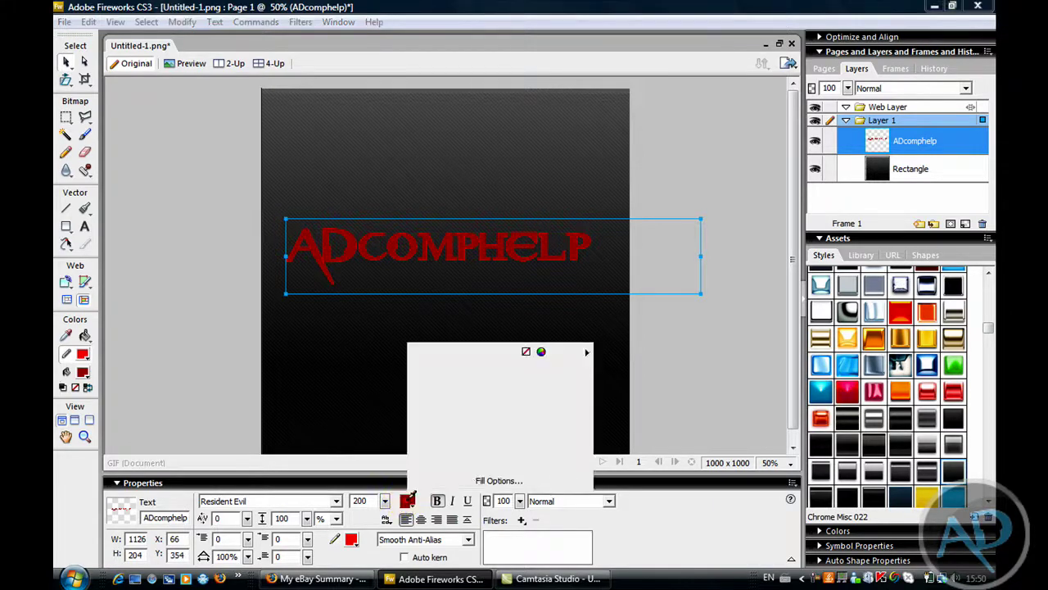
click(496, 480)
click(509, 352)
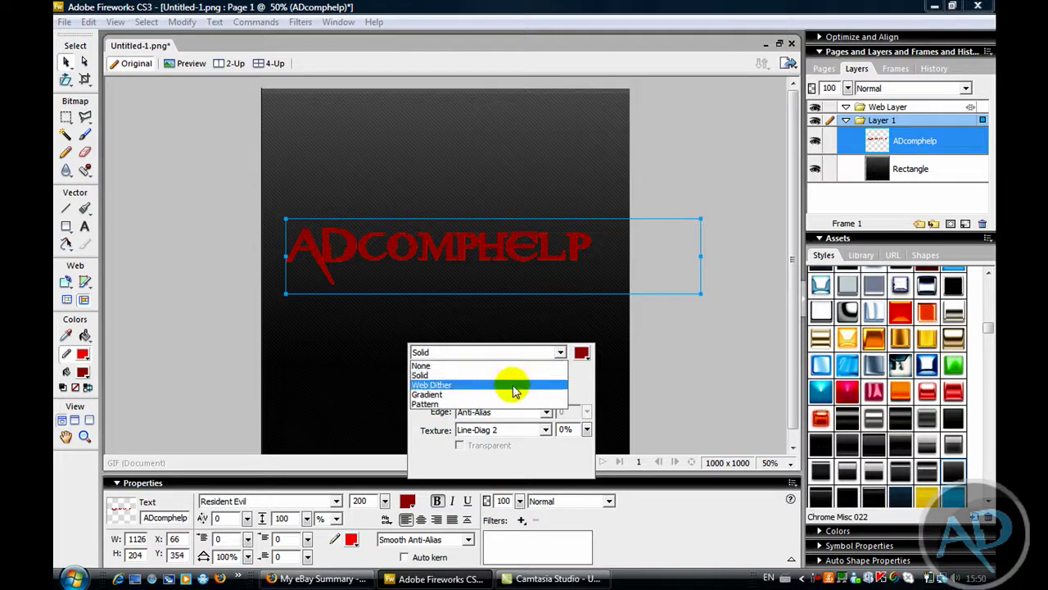
click(511, 393)
click(546, 390)
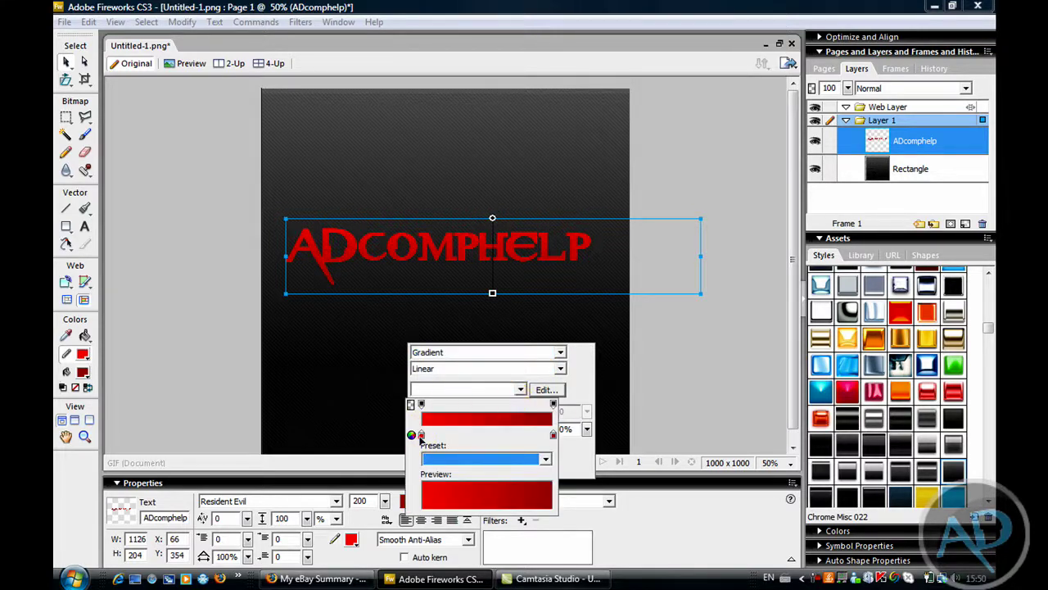
Set the gradient stops to bright red on the left and dark red on the right
click(421, 434)
click(552, 312)
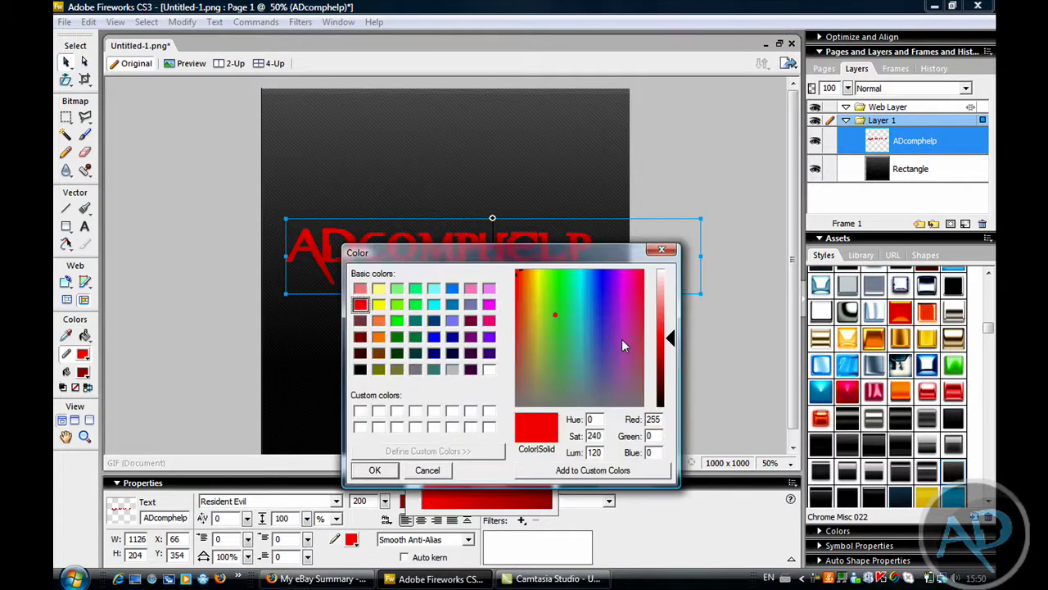
click(669, 332)
click(670, 327)
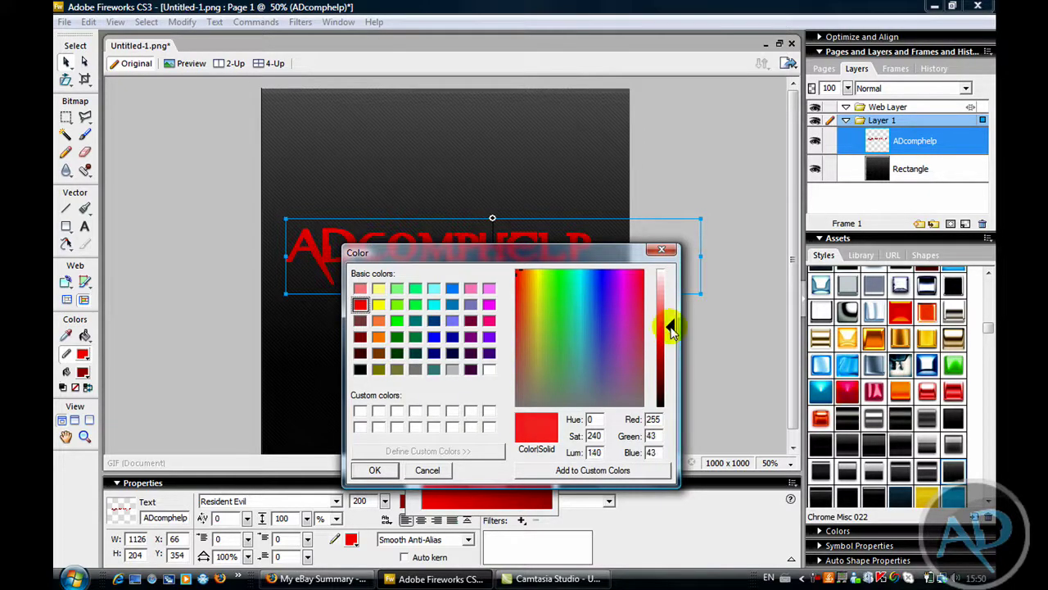
click(378, 470)
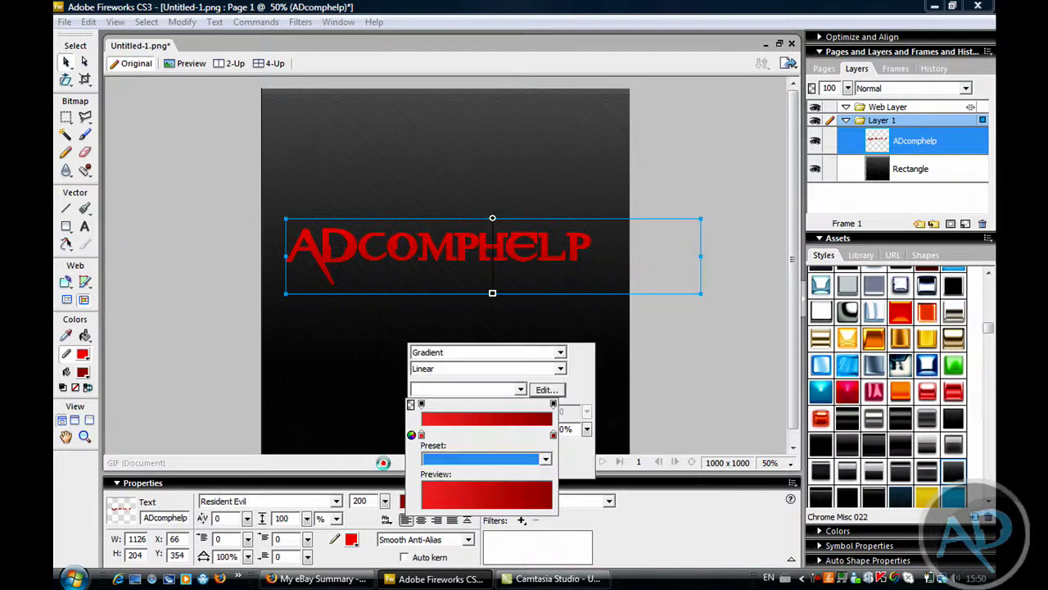
click(553, 433)
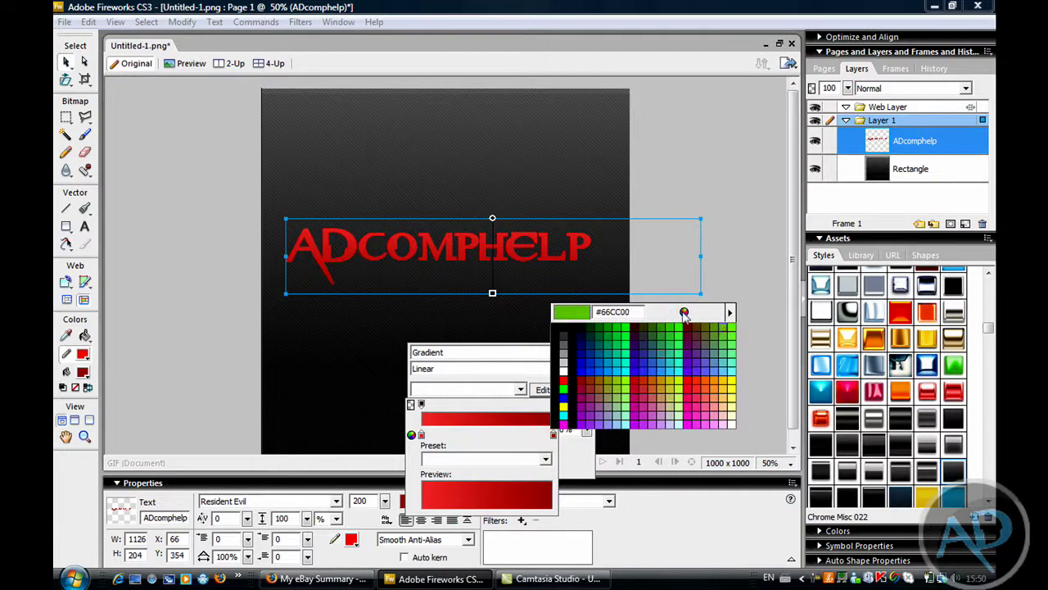
click(683, 312)
drag(803, 367, 803, 374)
click(507, 470)
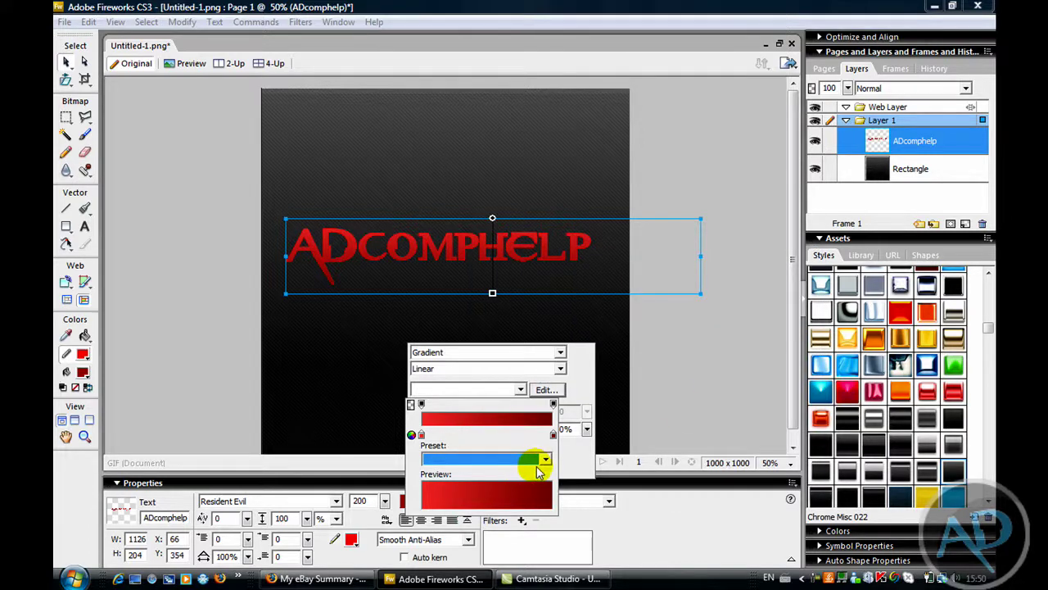
click(684, 409)
click(684, 413)
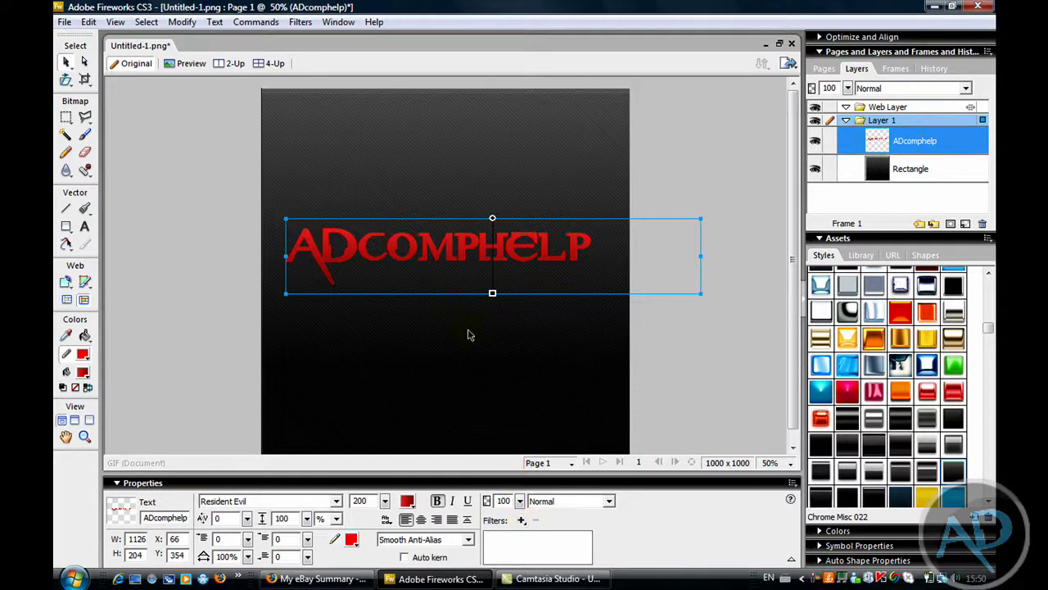
Add a Shadow and Glow > Glow filter with 100% opacity and softness 0
click(521, 519)
mouse_move(614, 478)
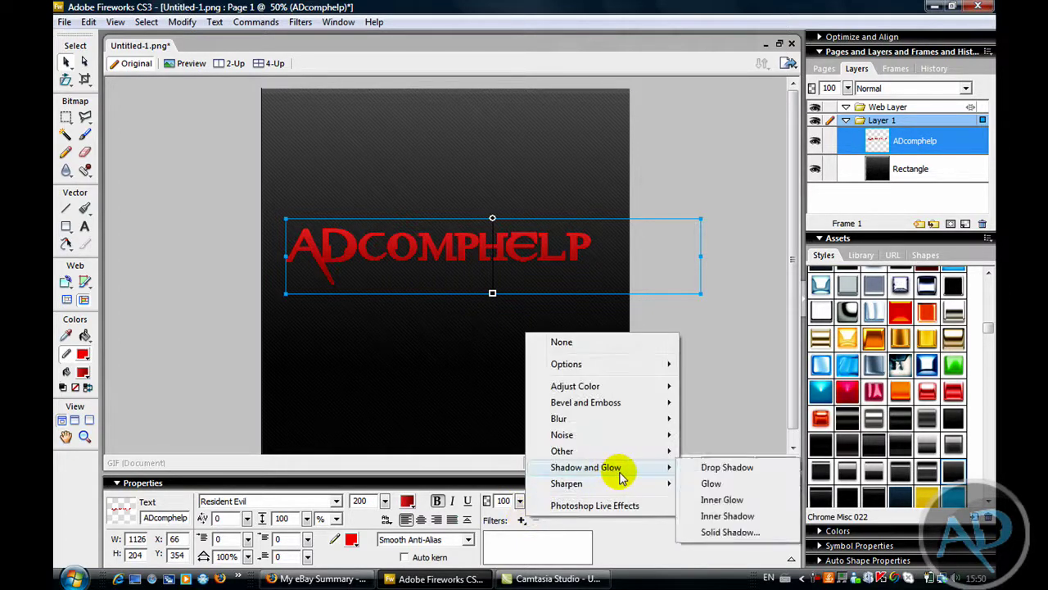
click(680, 483)
click(646, 518)
drag(646, 519, 643, 501)
click(645, 533)
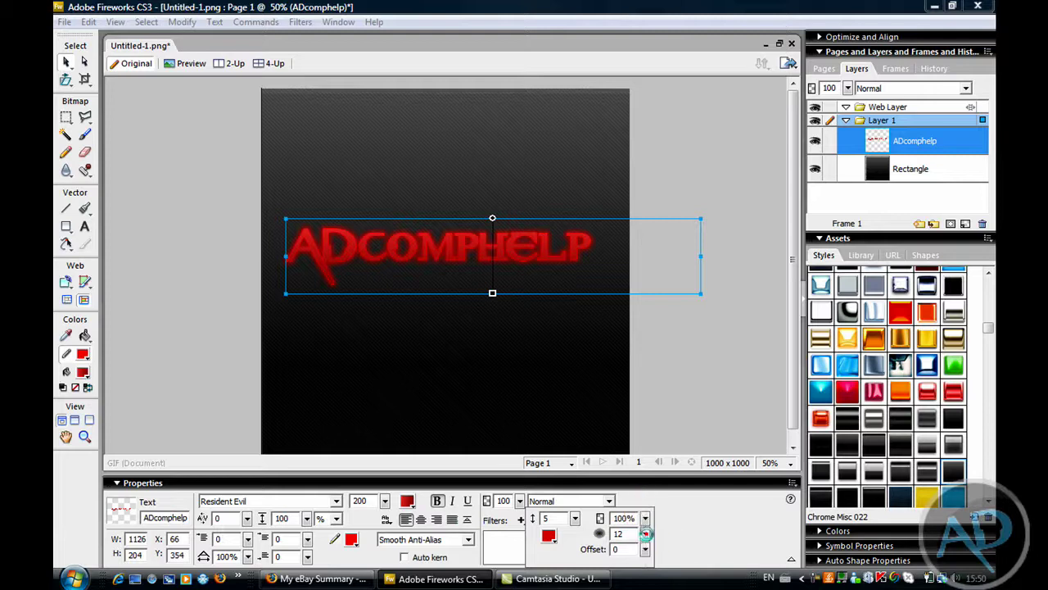
drag(647, 564, 648, 567)
Make the glow white and nudge the text slightly down and right
click(571, 519)
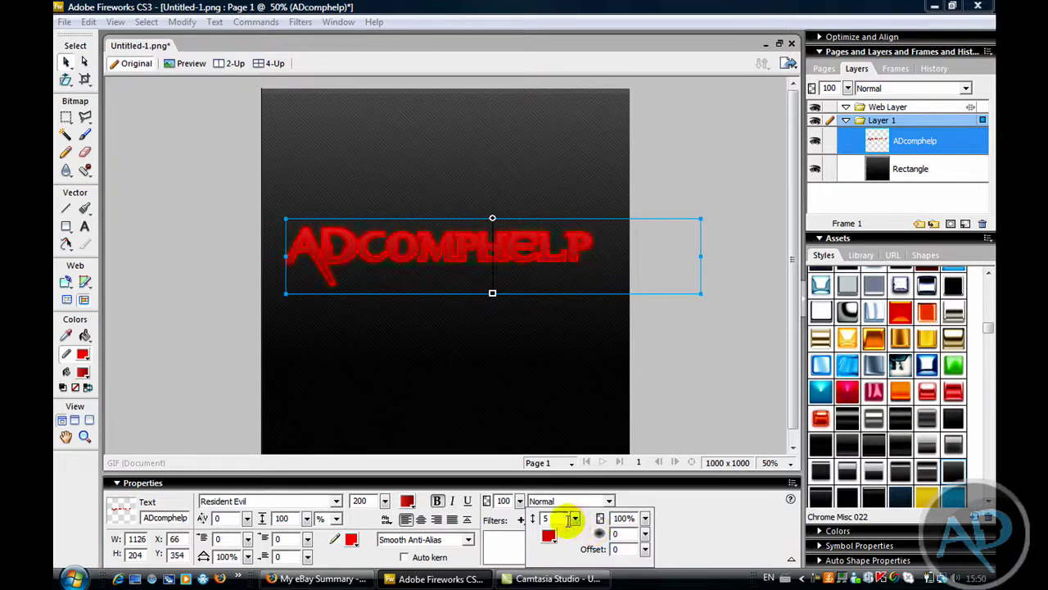
click(549, 534)
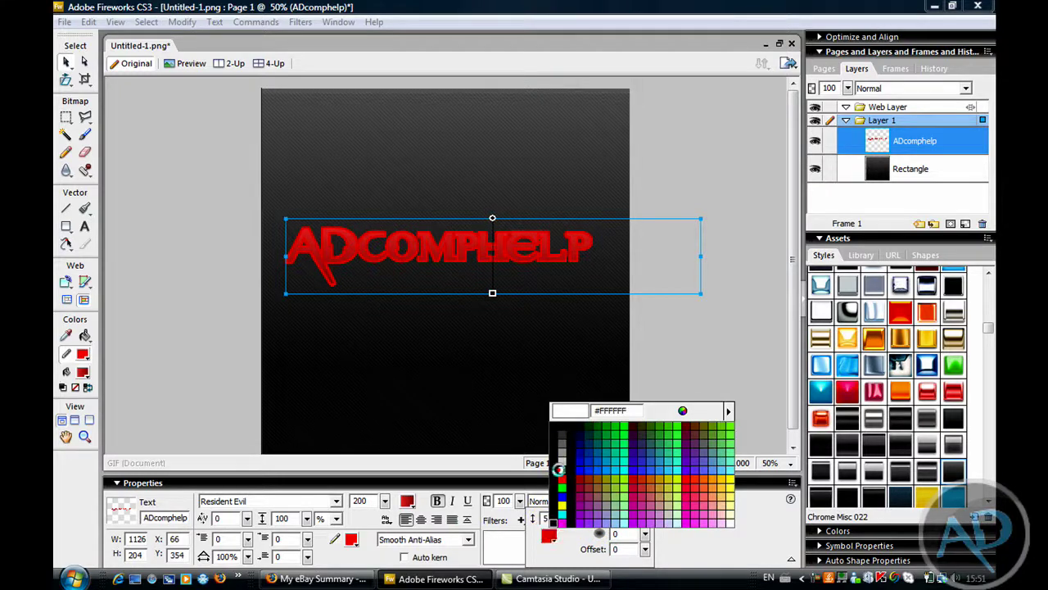
click(557, 469)
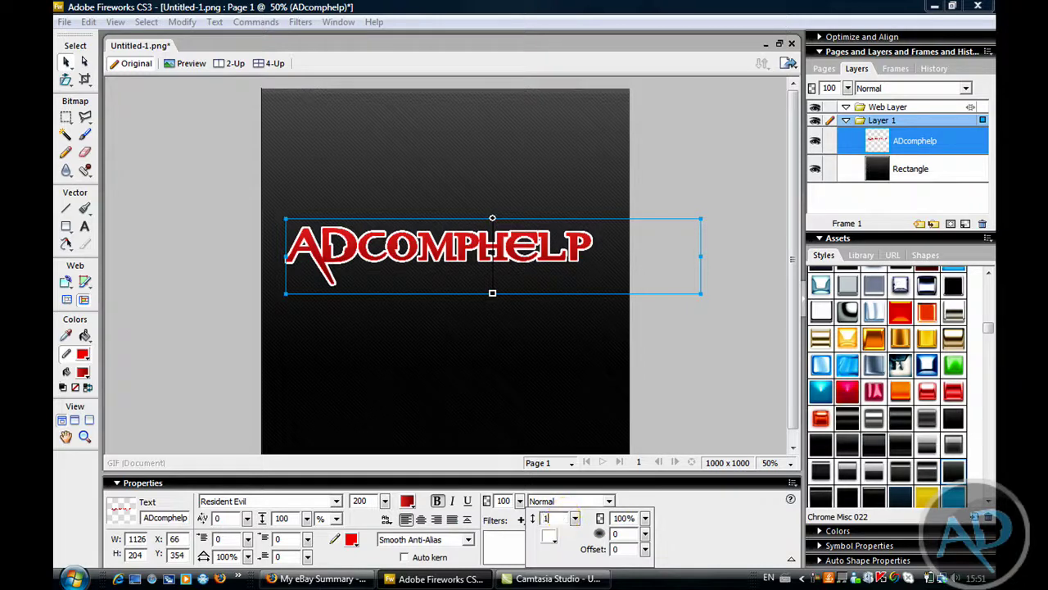
click(679, 407)
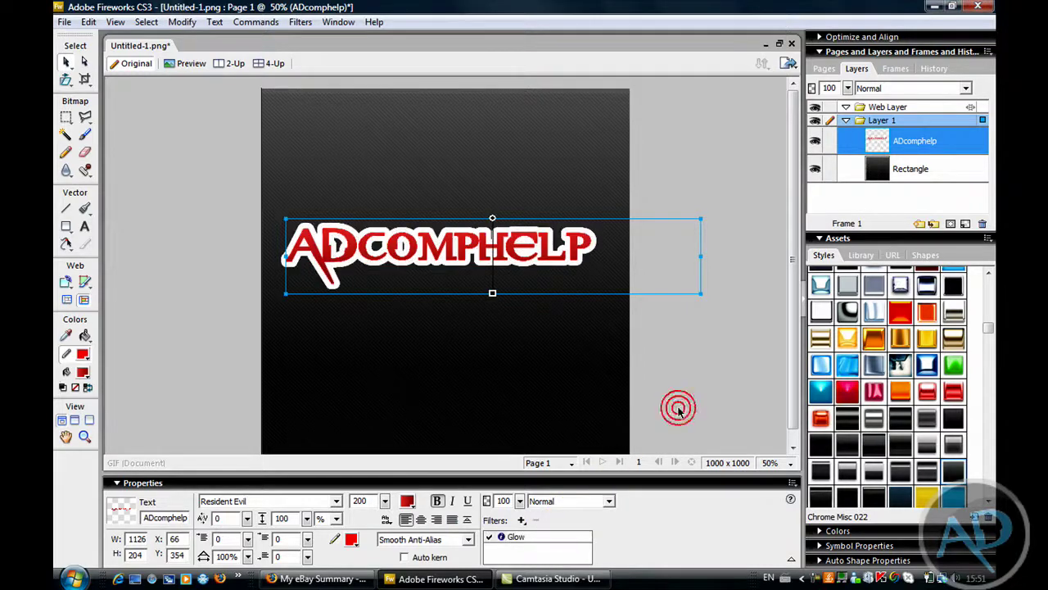
drag(527, 284, 534, 296)
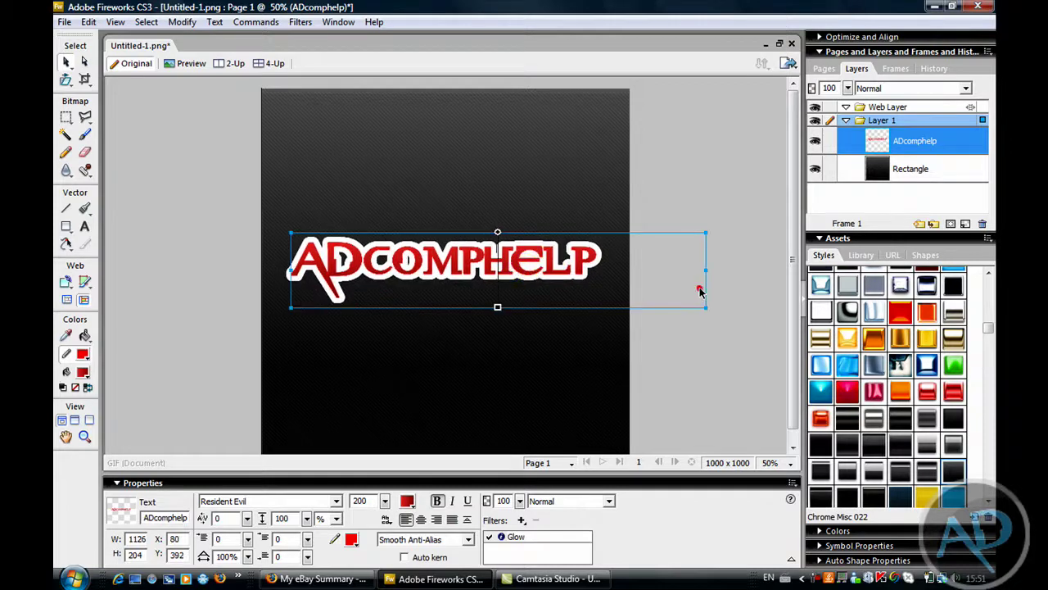
Deselect the text and rectangle and try fitting the canvas to the artwork
click(725, 393)
click(457, 501)
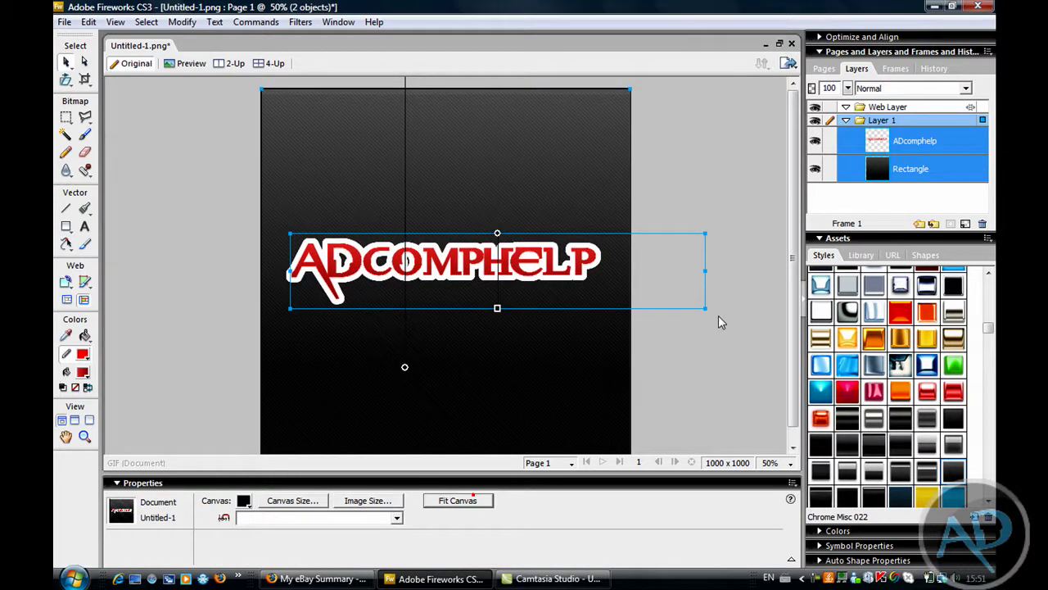
click(724, 352)
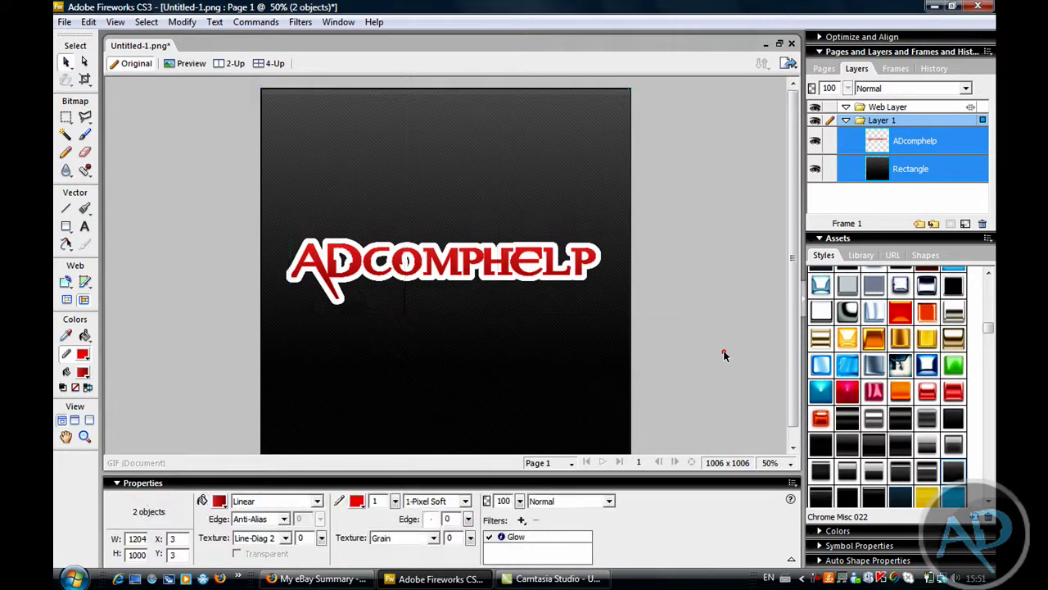
click(474, 506)
click(475, 511)
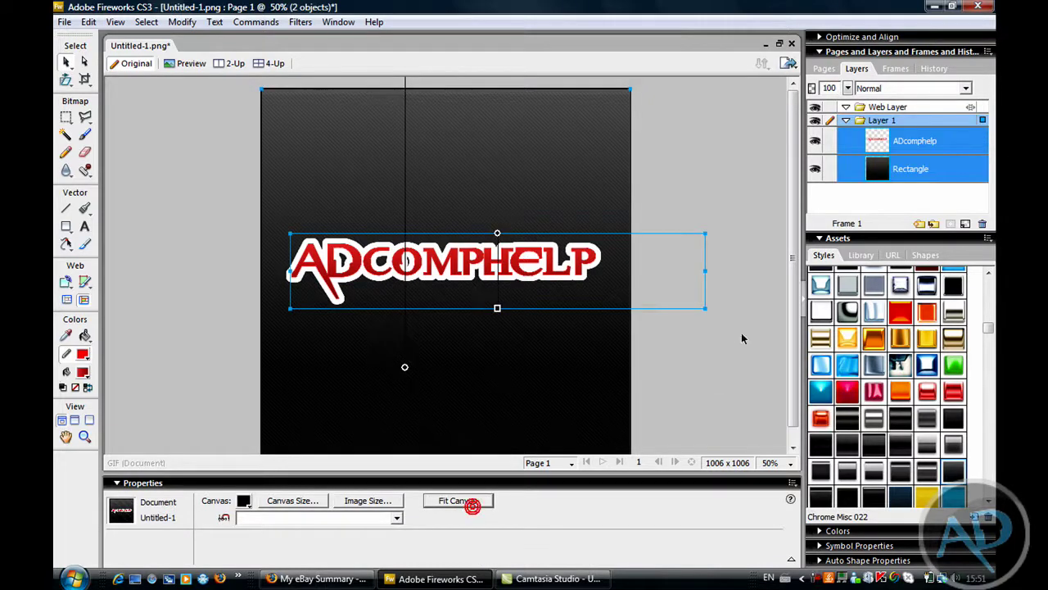
click(742, 333)
Shrink the background rectangle from its upper-left and lower-right corners into a 916 × 270 banner around the text
click(316, 139)
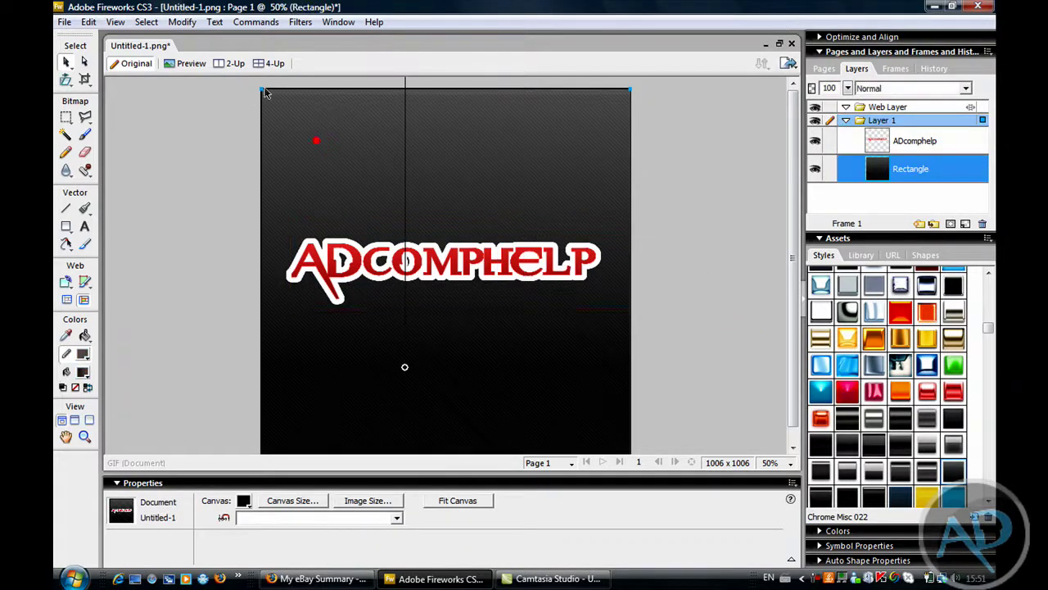
drag(262, 90, 277, 218)
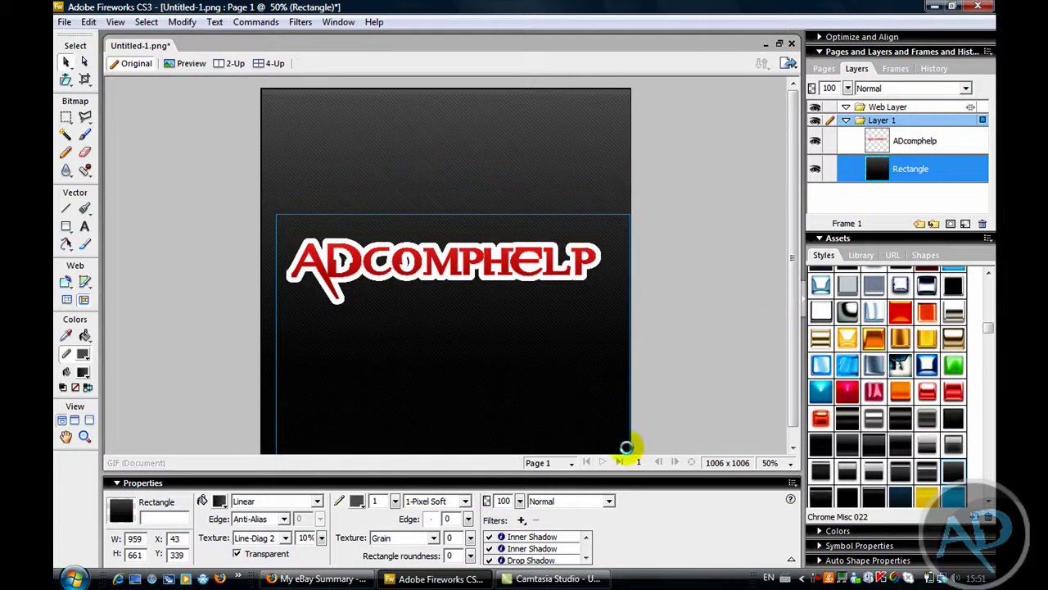
drag(794, 348, 795, 362)
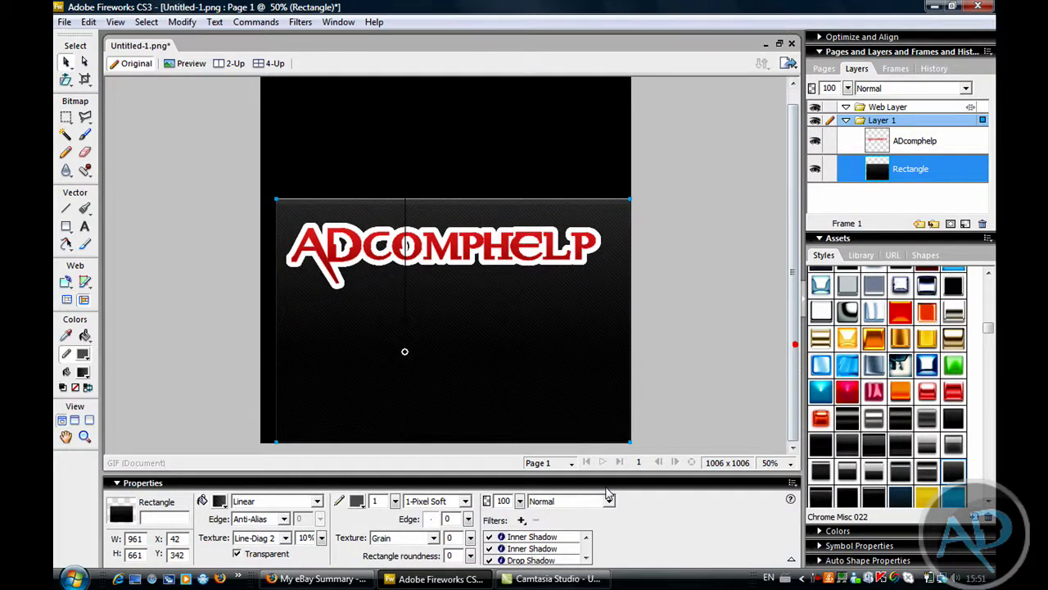
click(632, 444)
drag(632, 444, 612, 300)
Fit the canvas to the trimmed banner and select all objects
click(717, 324)
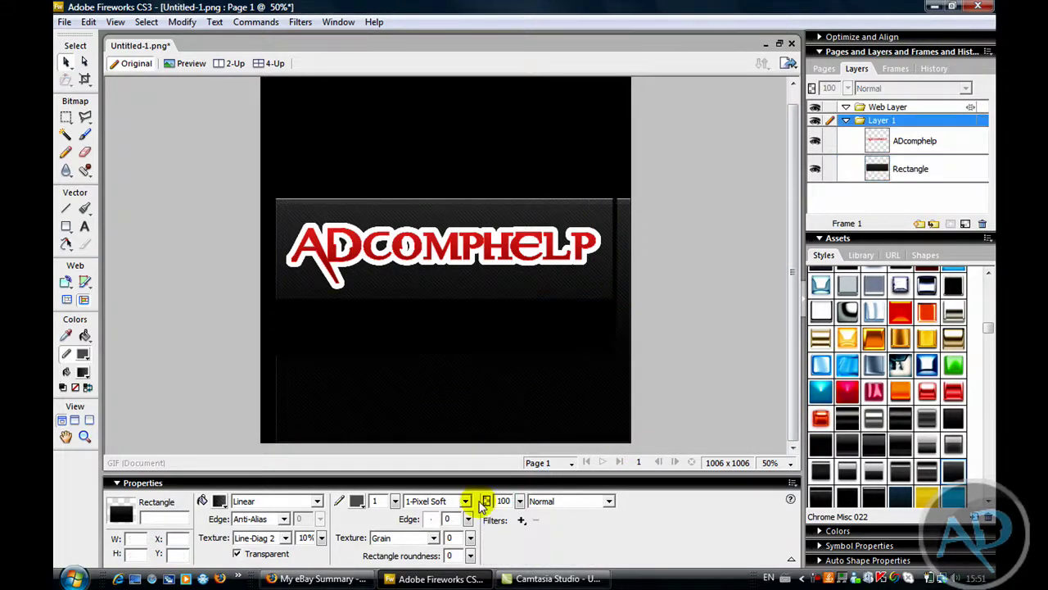
click(458, 501)
key(ctrl+a)
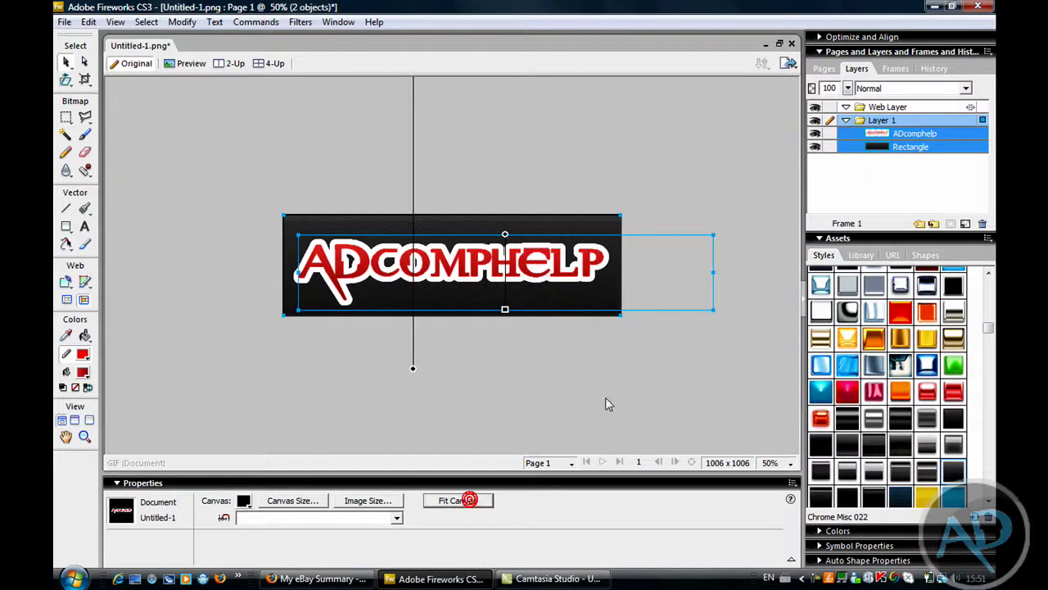
Deselect the banner objects and begin saving the file under a new name with Save As
click(627, 379)
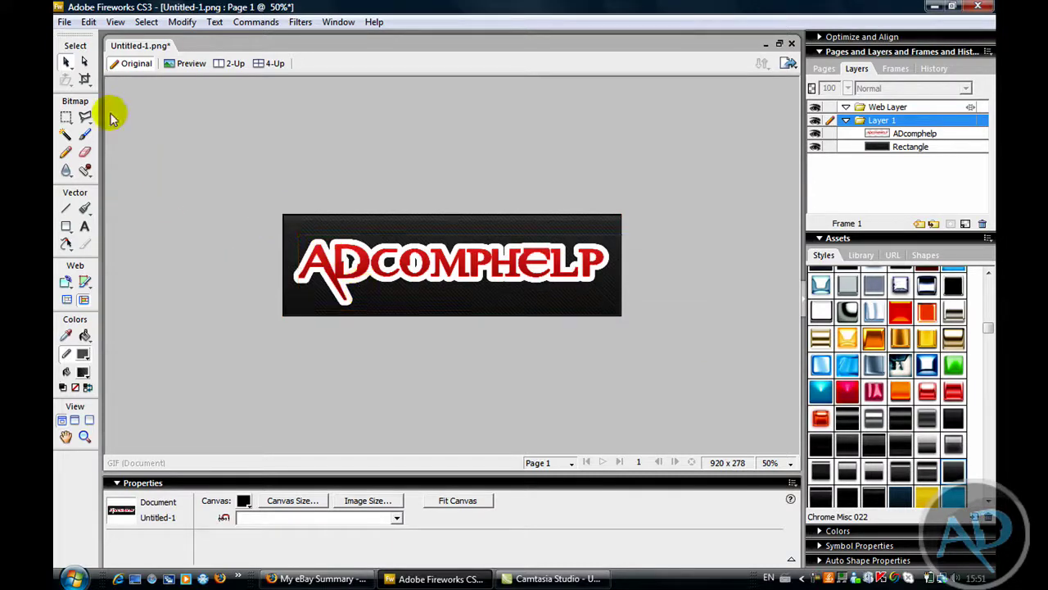
click(64, 22)
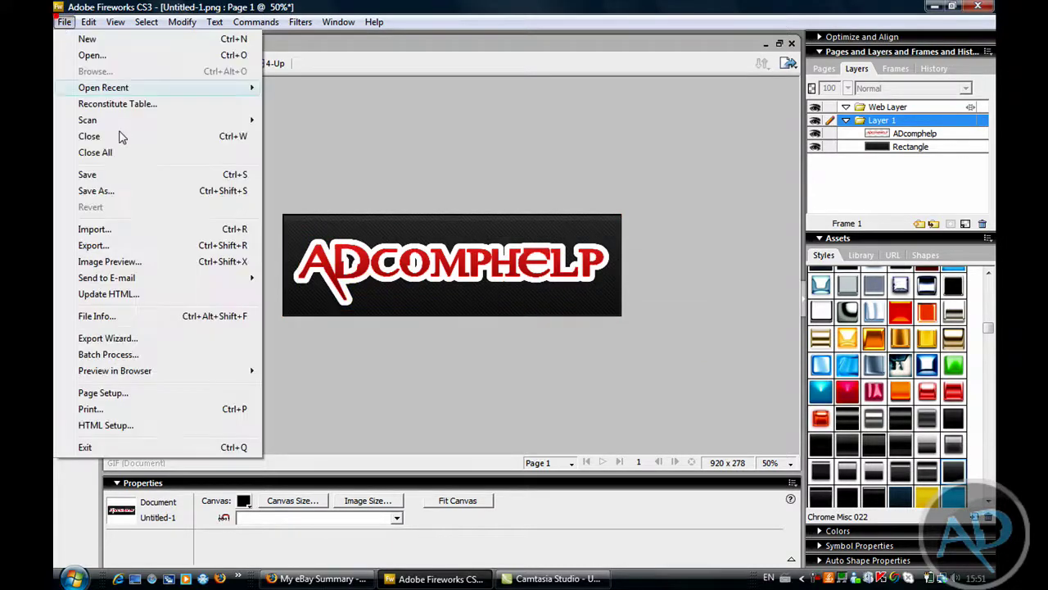
click(137, 191)
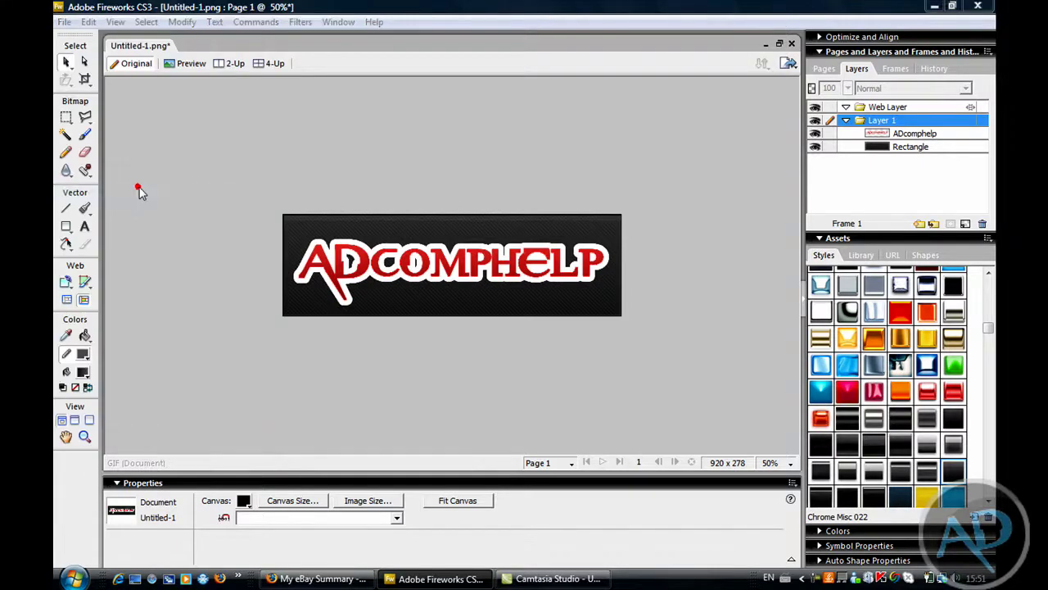